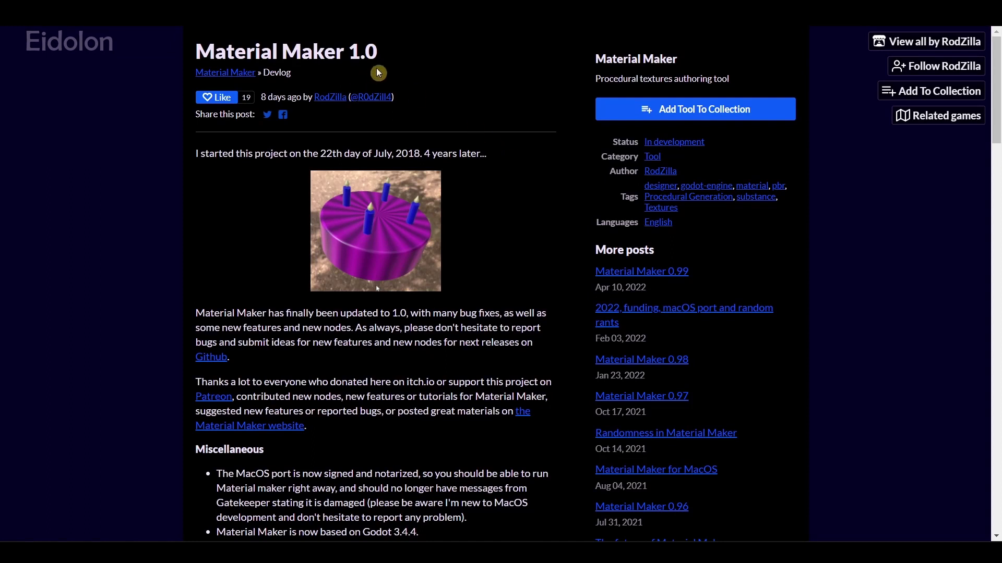
Scroll through the Material Maker 1.0 devlog post
{"action": "left_click", "coordinate": [525, 168]}
{"action": "scroll", "coordinate": [523, 165], "scroll_direction": "down", "scroll_amount": 5}
{"action": "scroll", "coordinate": [553, 264], "scroll_direction": "down", "scroll_amount": 1}
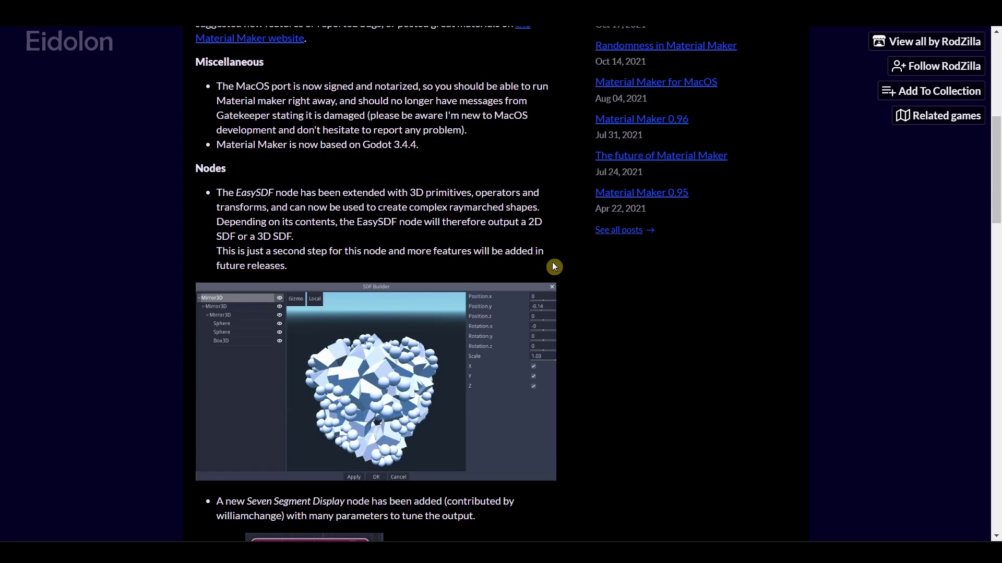
{"action": "scroll", "coordinate": [554, 266], "scroll_direction": "down", "scroll_amount": 3}
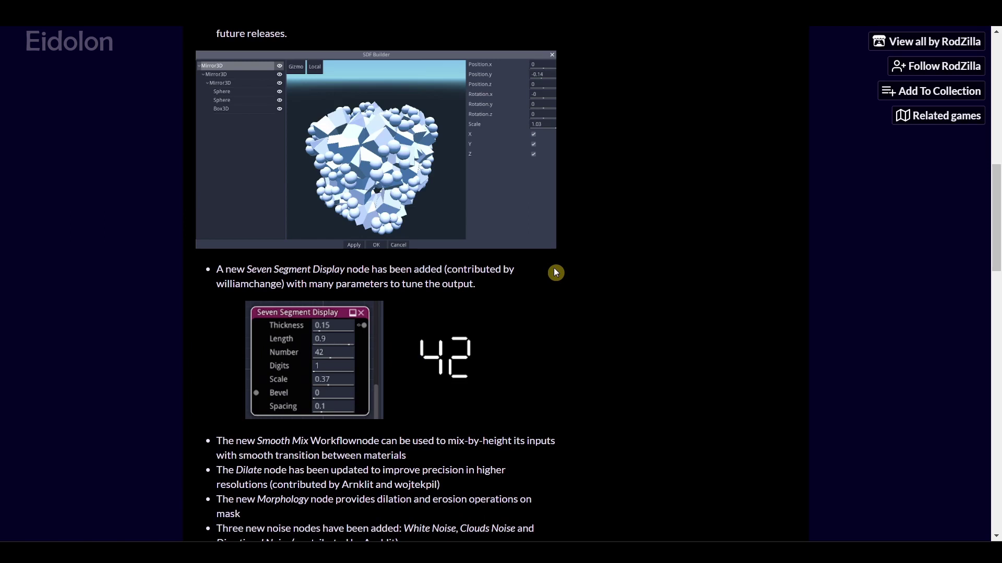
{"action": "scroll", "coordinate": [556, 272], "scroll_direction": "down", "scroll_amount": 11}
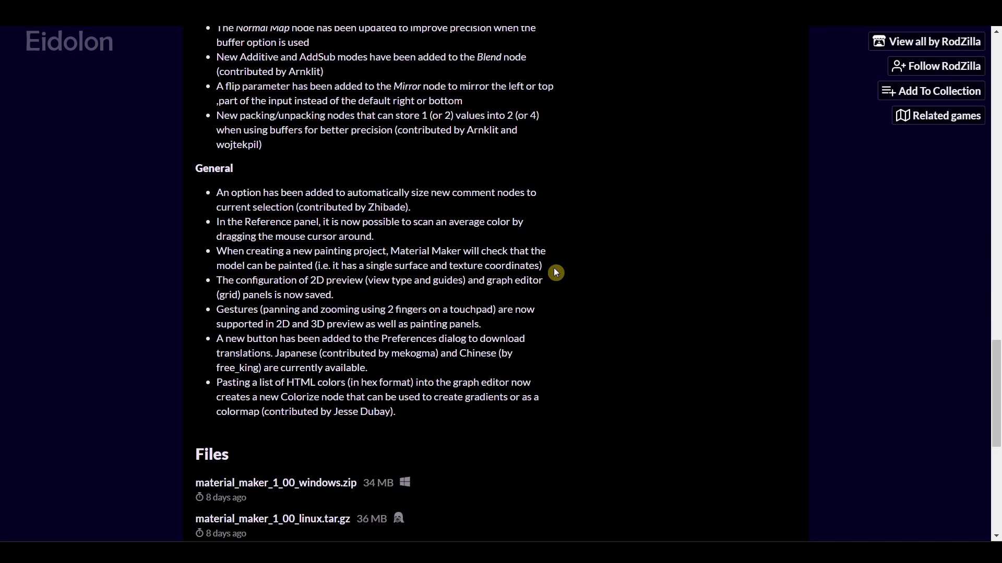
{"action": "scroll", "coordinate": [556, 273], "scroll_direction": "up", "scroll_amount": 5}
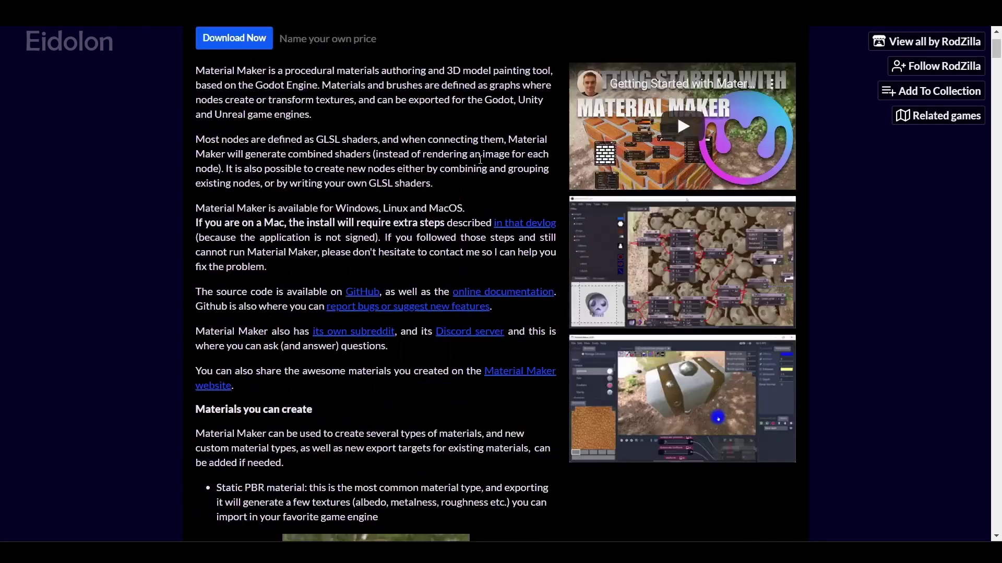
Scroll down to the Development log and follow the Material Maker 1.0 link
{"action": "scroll", "coordinate": [459, 149], "scroll_direction": "down", "scroll_amount": 15}
{"action": "scroll", "coordinate": [453, 151], "scroll_direction": "down", "scroll_amount": 15}
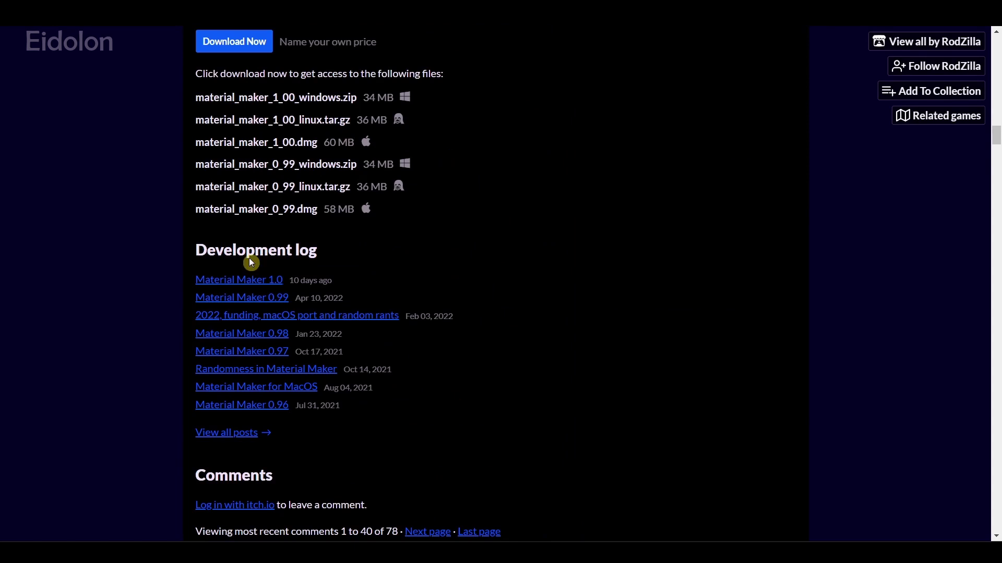
{"action": "left_click", "coordinate": [269, 287]}
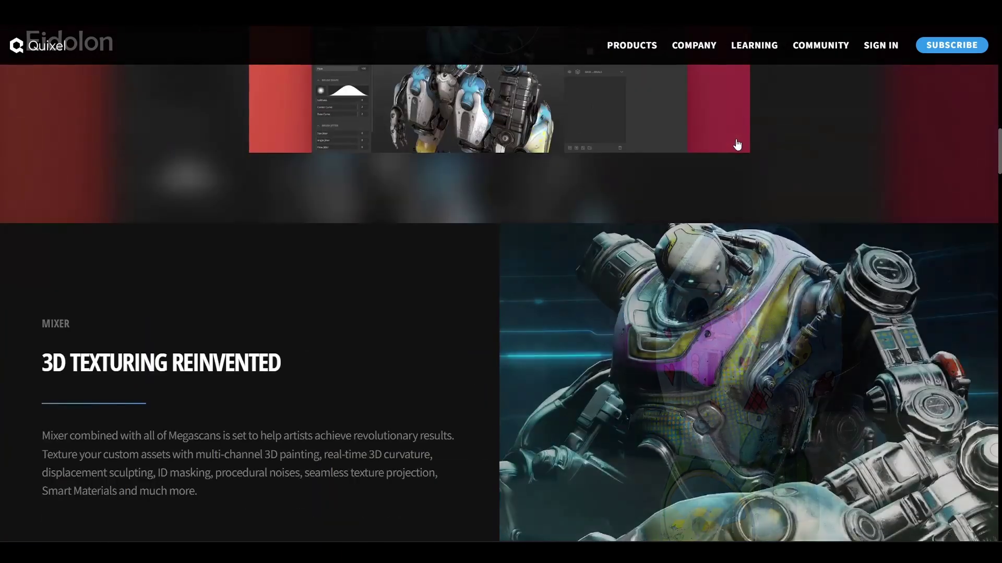
{"action": "scroll", "coordinate": [735, 143], "scroll_direction": "down", "scroll_amount": 4}
Scroll down the Quixel Mixer page to look over its texturing features
{"action": "scroll", "coordinate": [736, 144], "scroll_direction": "up", "scroll_amount": 1}
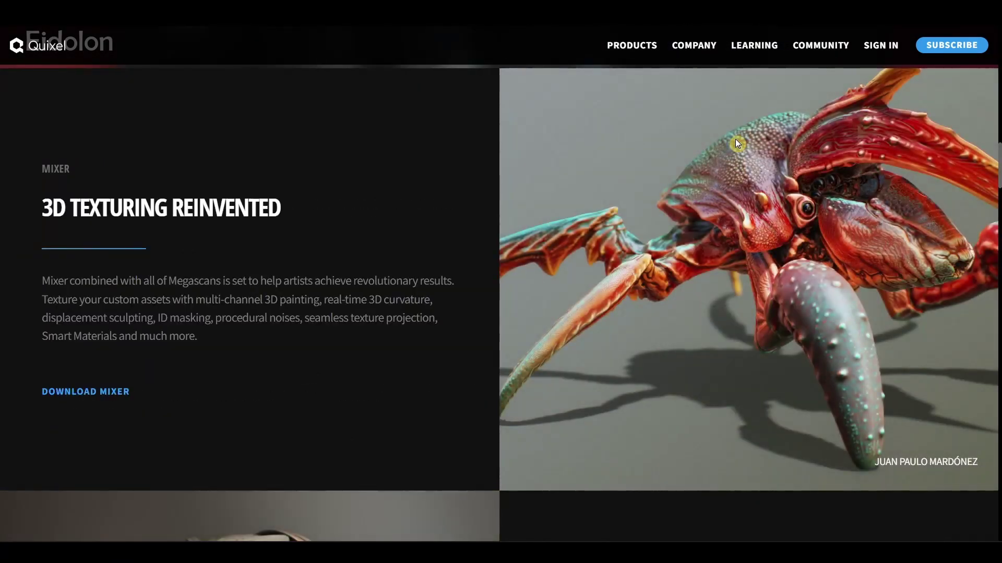
{"action": "scroll", "coordinate": [735, 144], "scroll_direction": "down", "scroll_amount": 7}
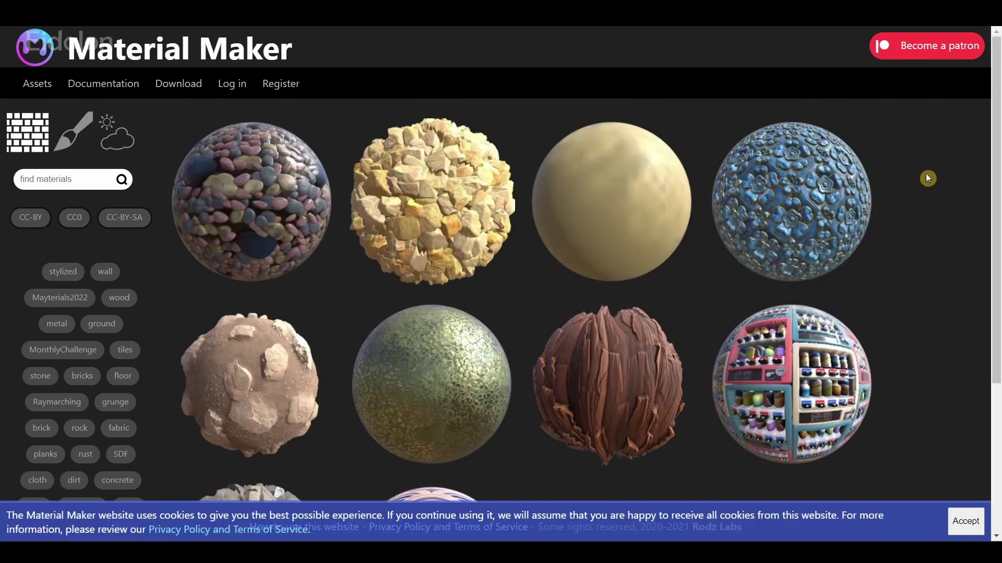
Browse the Assets gallery, switch to page 2, and scroll back to the top
{"action": "scroll", "coordinate": [919, 183], "scroll_direction": "down", "scroll_amount": 4}
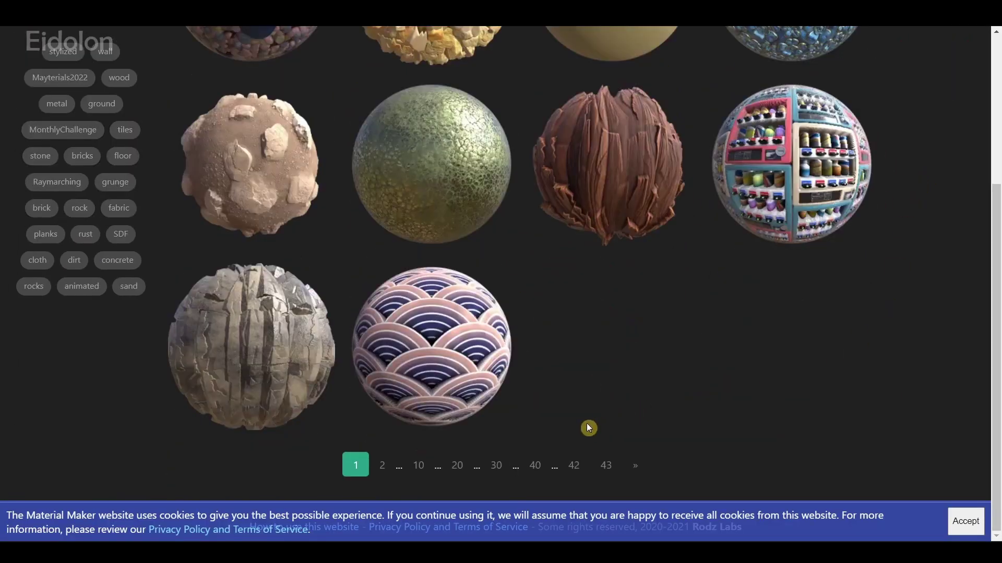
{"action": "scroll", "coordinate": [586, 423], "scroll_direction": "up", "scroll_amount": 4}
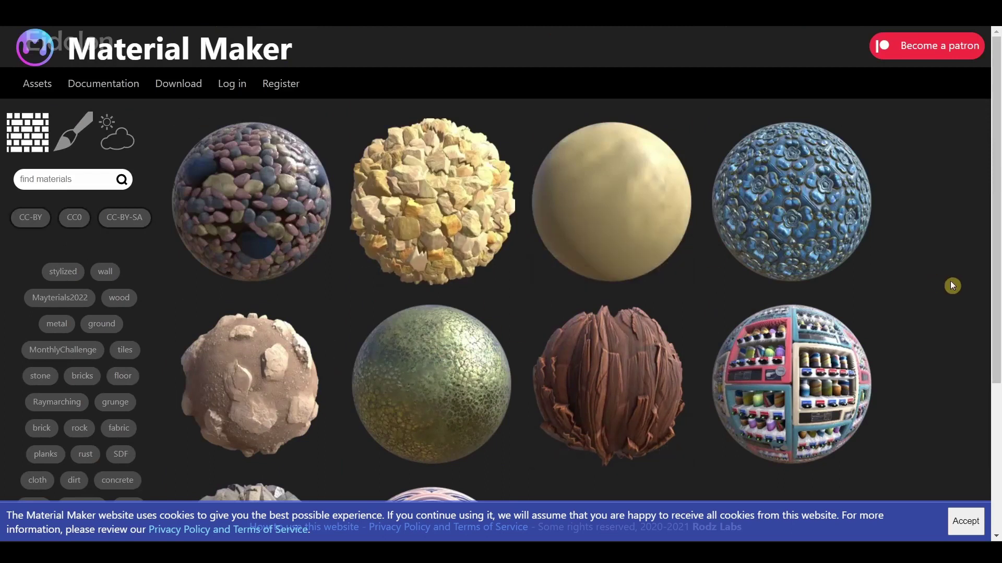
{"action": "scroll", "coordinate": [952, 286], "scroll_direction": "down", "scroll_amount": 4}
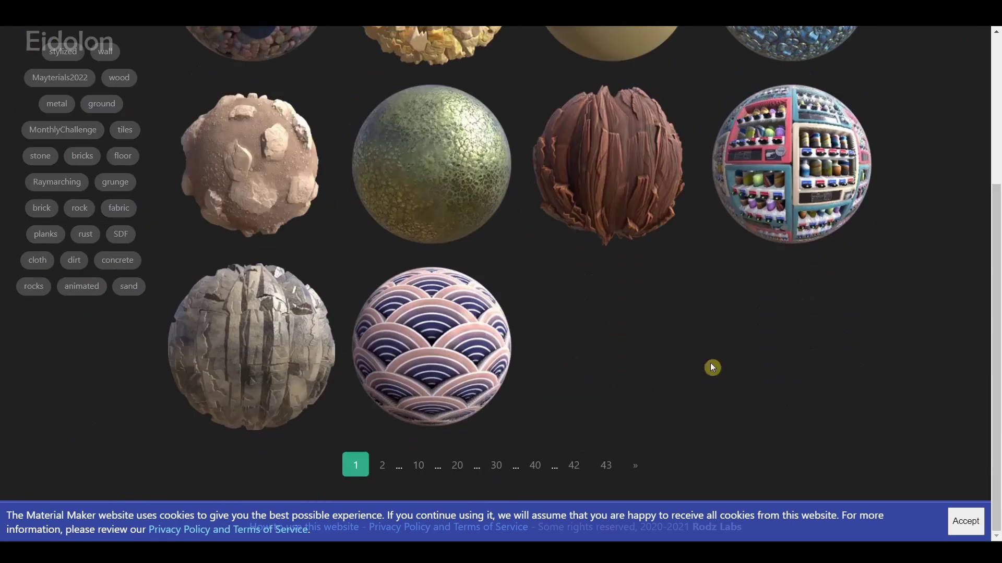
{"action": "left_click", "coordinate": [395, 470]}
{"action": "scroll", "coordinate": [952, 294], "scroll_direction": "down", "scroll_amount": 4}
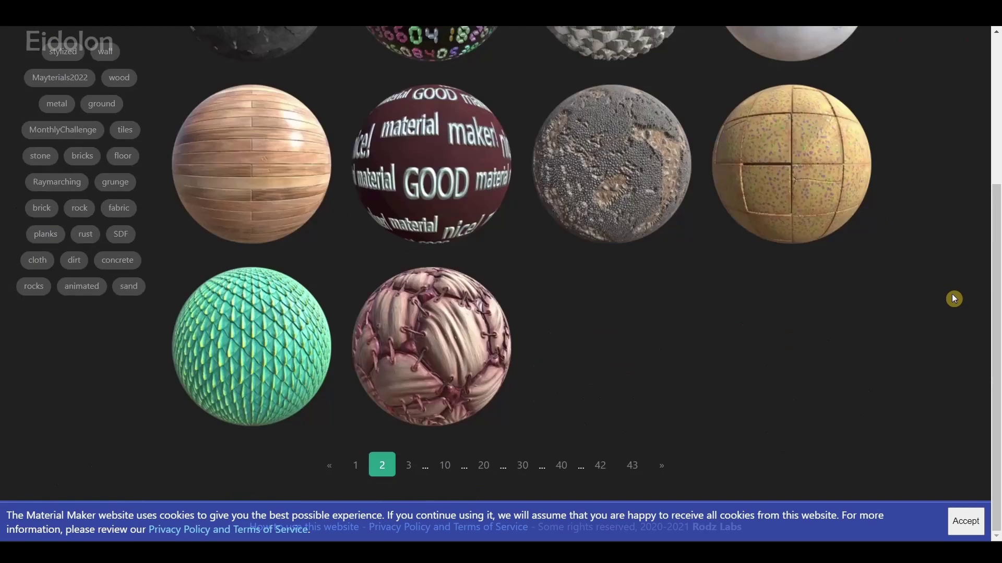
{"action": "scroll", "coordinate": [954, 299], "scroll_direction": "up", "scroll_amount": 4}
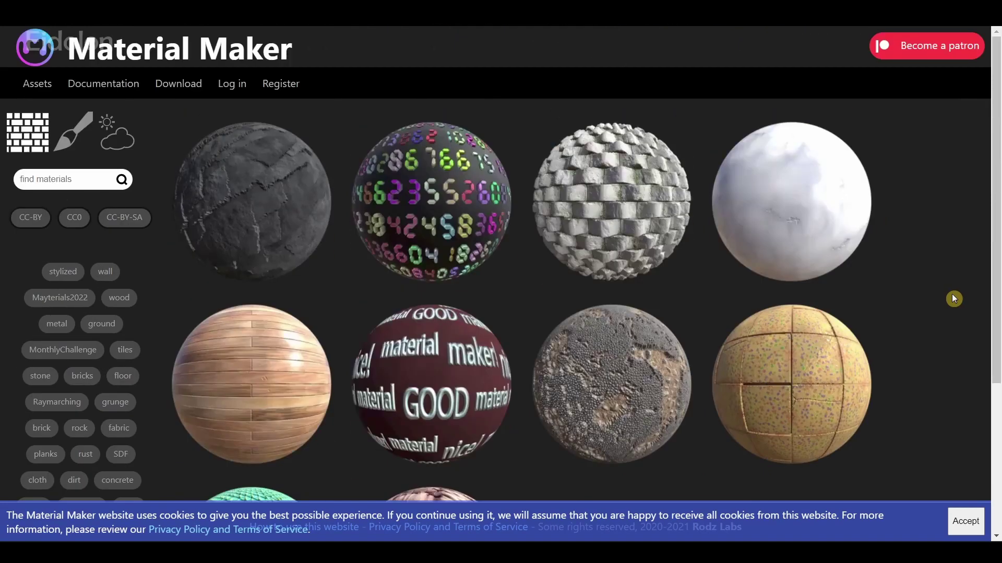
{"action": "scroll", "coordinate": [954, 299], "scroll_direction": "down", "scroll_amount": 4}
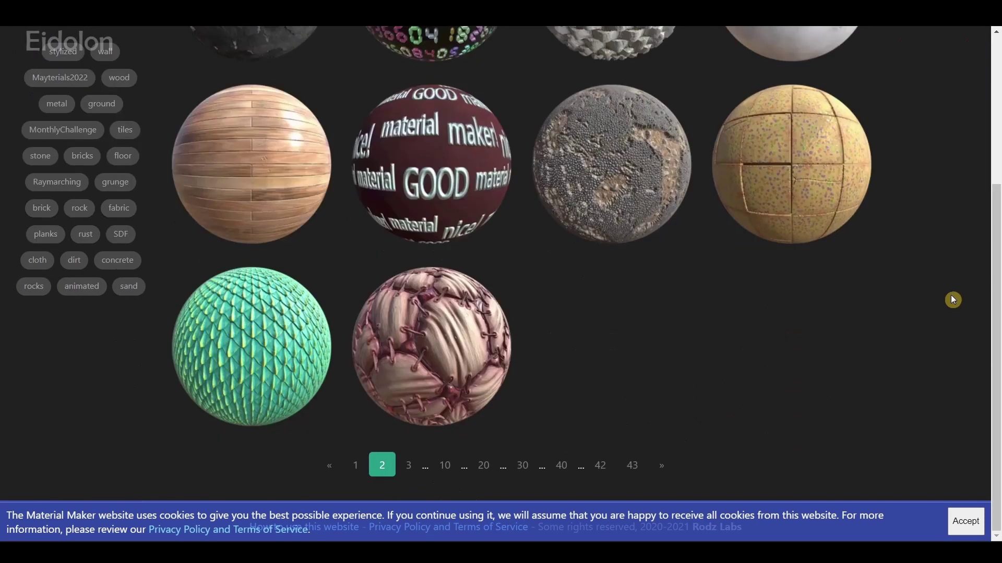
{"action": "scroll", "coordinate": [924, 300], "scroll_direction": "up", "scroll_amount": 4}
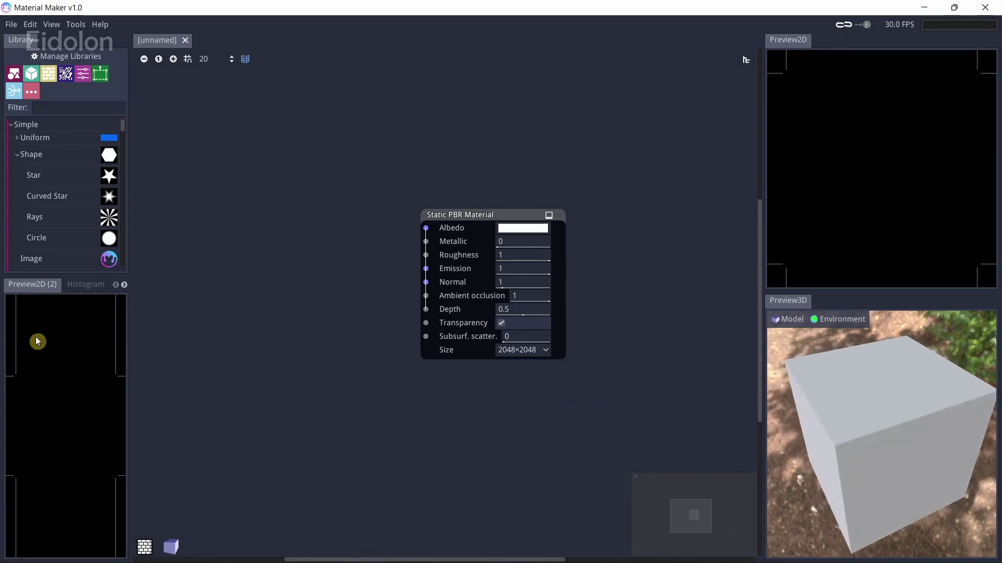
Move the Preview2D and Preview3D tabs into the left dock and narrow the right panels
{"action": "left_click_drag", "start_coordinate": [802, 47], "coordinate": [106, 285]}
{"action": "left_click", "coordinate": [38, 286]}
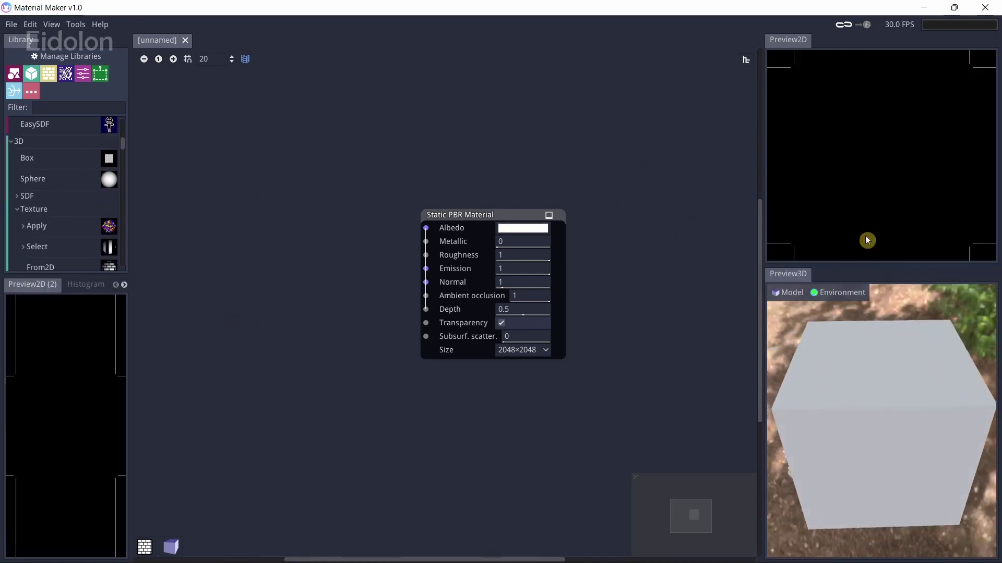
{"action": "left_click_drag", "start_coordinate": [765, 201], "coordinate": [782, 157]}
{"action": "left_click_drag", "start_coordinate": [814, 44], "coordinate": [299, 270]}
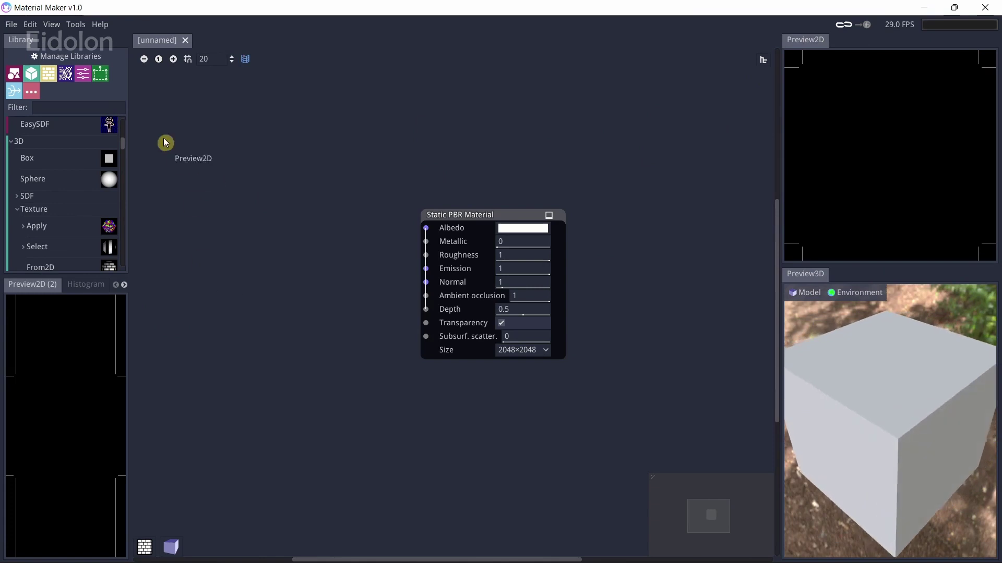
{"action": "left_click_drag", "start_coordinate": [805, 40], "coordinate": [63, 45]}
{"action": "left_click_drag", "start_coordinate": [798, 61], "coordinate": [950, 88]}
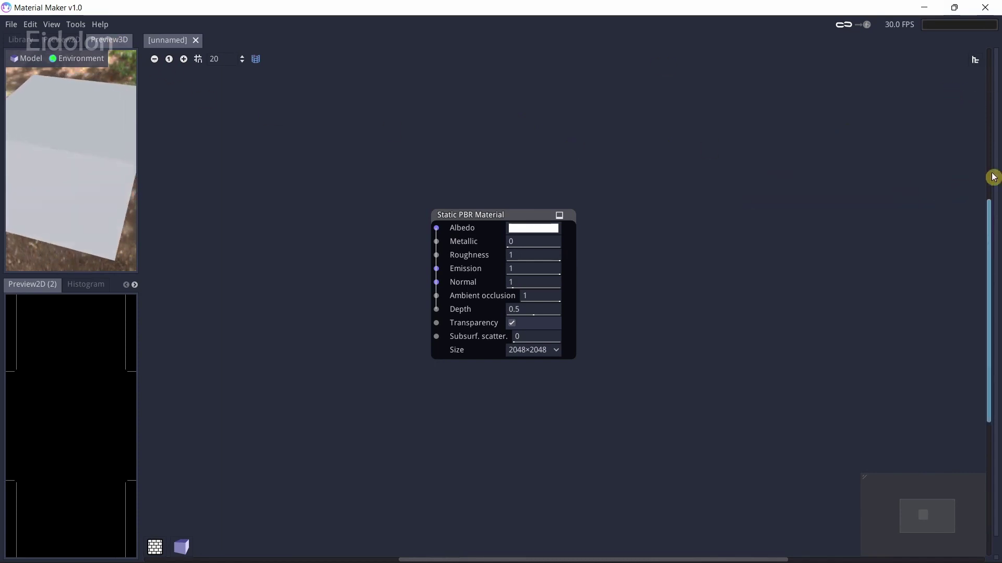
{"action": "left_click_drag", "start_coordinate": [992, 147], "coordinate": [841, 161]}
Stack the 2D preview above the 3D preview on the right and resize them
{"action": "left_click_drag", "start_coordinate": [142, 36], "coordinate": [951, 417]}
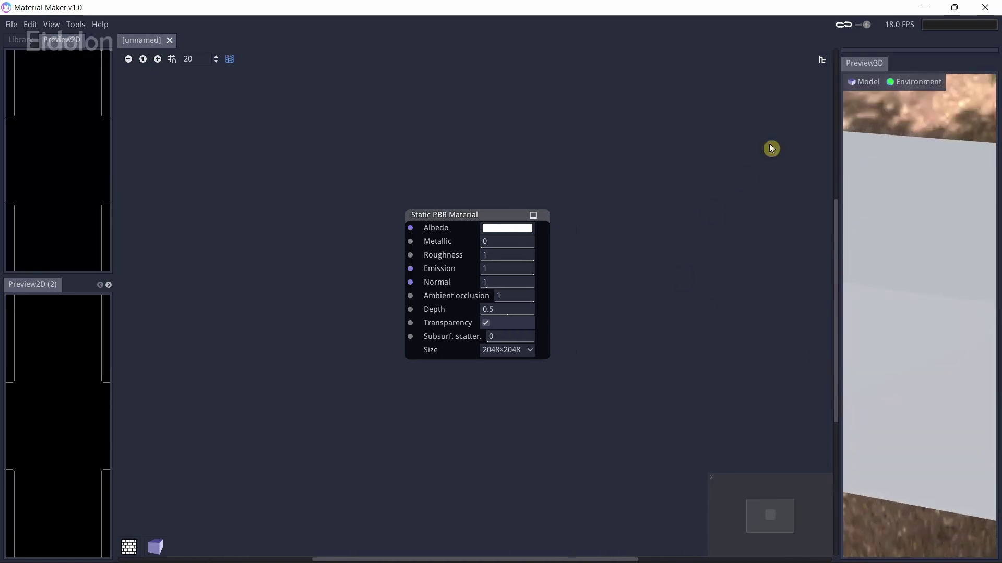
{"action": "left_click_drag", "start_coordinate": [81, 47], "coordinate": [900, 56]}
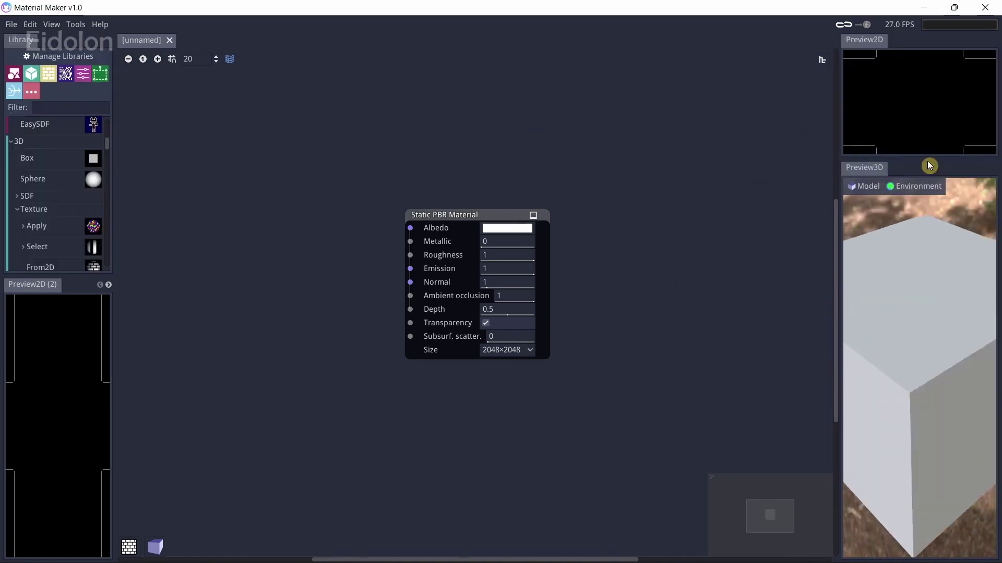
{"action": "left_click_drag", "start_coordinate": [928, 161], "coordinate": [983, 303]}
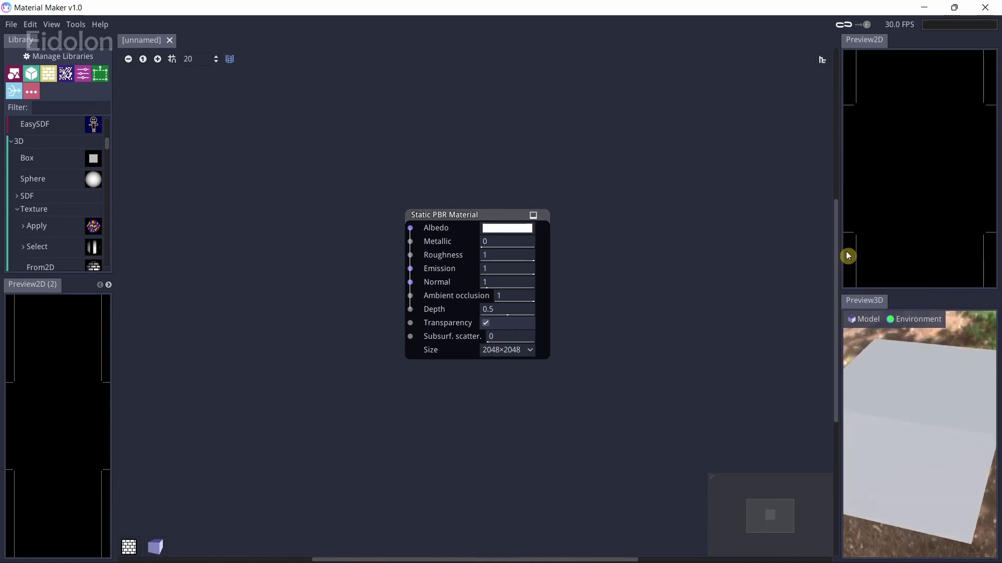
{"action": "left_click_drag", "start_coordinate": [839, 249], "coordinate": [777, 246]}
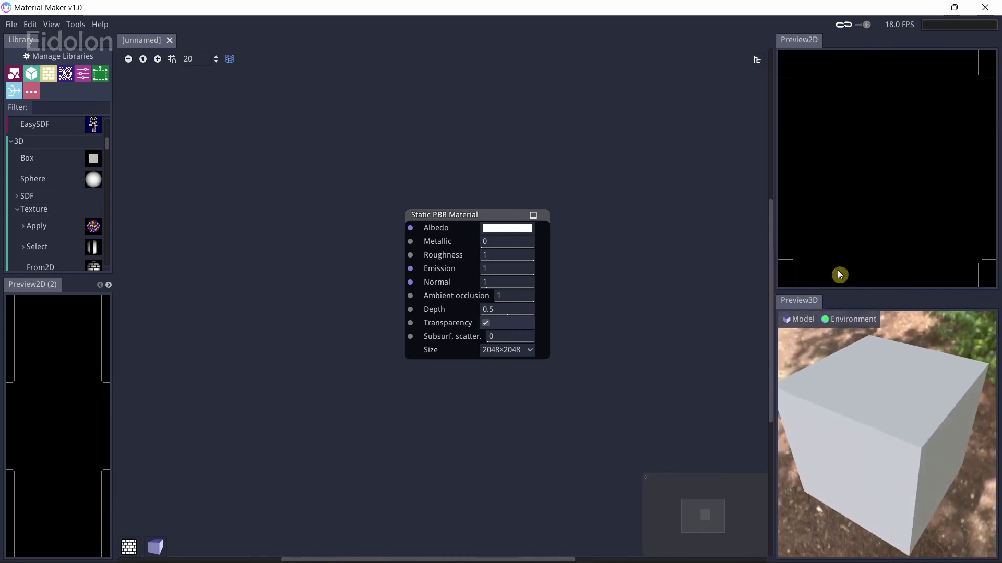
{"action": "left_click_drag", "start_coordinate": [883, 291], "coordinate": [884, 277]}
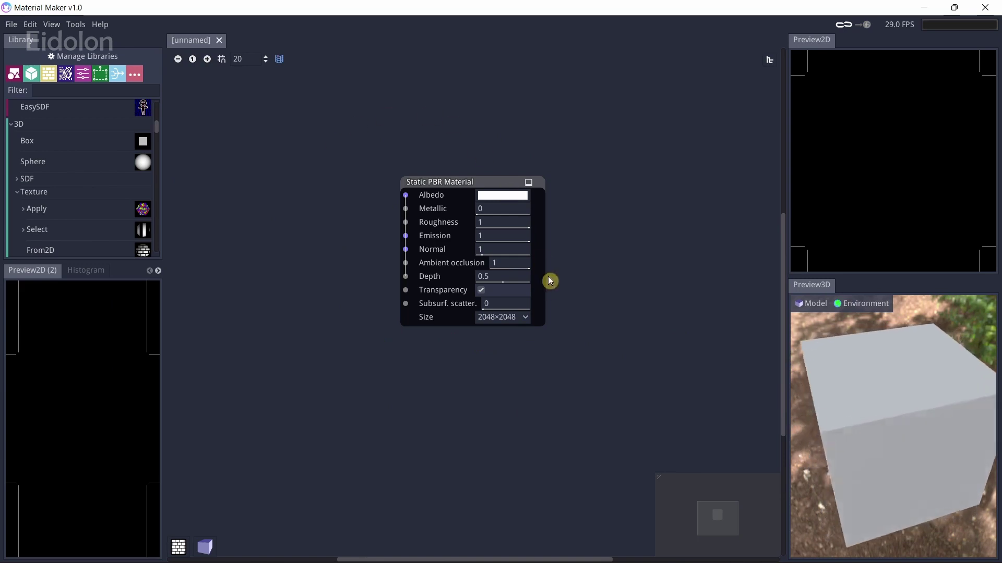
Collapse the Static PBR Material node and rearrange the graph view
{"action": "left_click", "coordinate": [528, 182]}
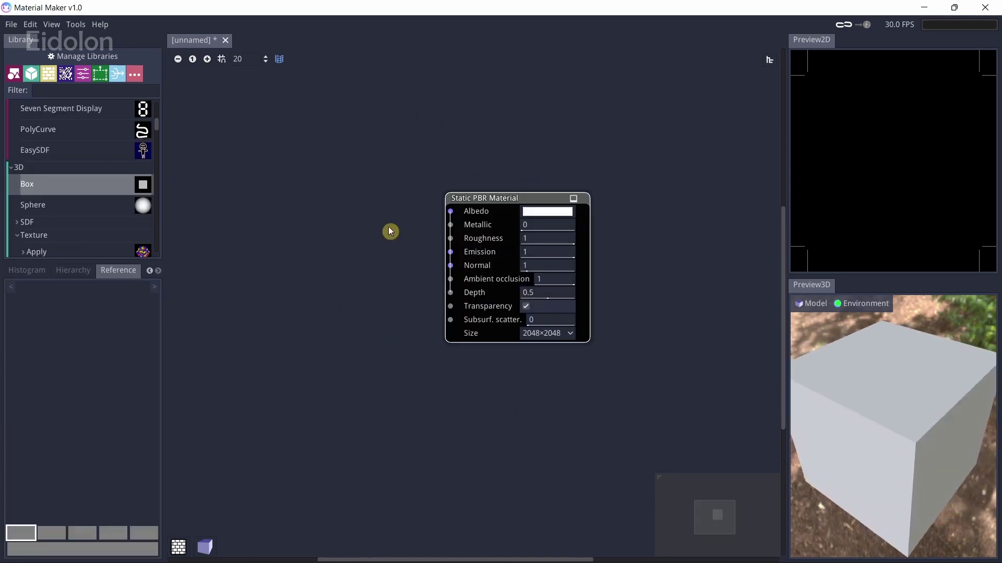
{"action": "middle_click_drag", "start_coordinate": [385, 212], "coordinate": [358, 226]}
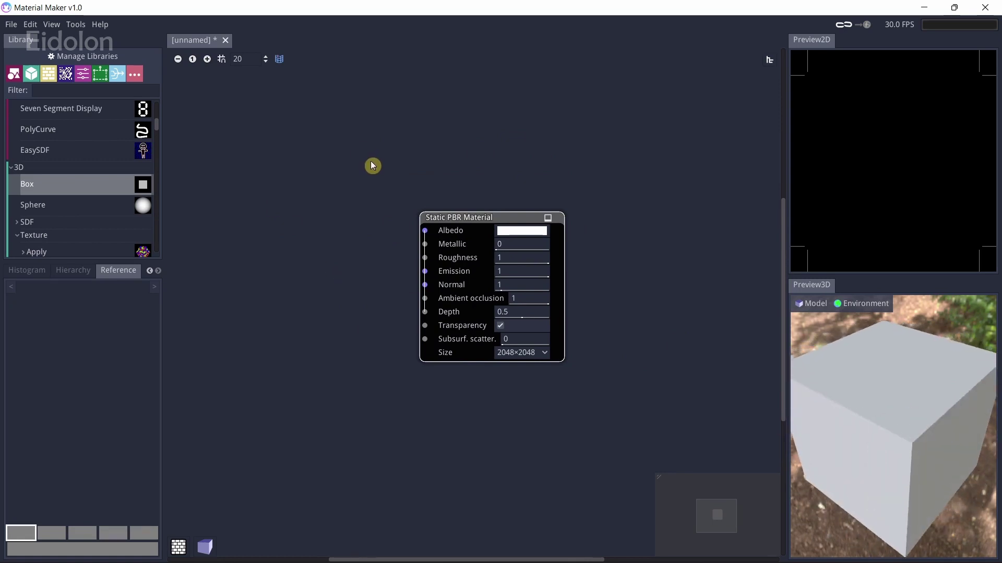
{"action": "middle_click_drag", "start_coordinate": [372, 165], "coordinate": [454, 177]}
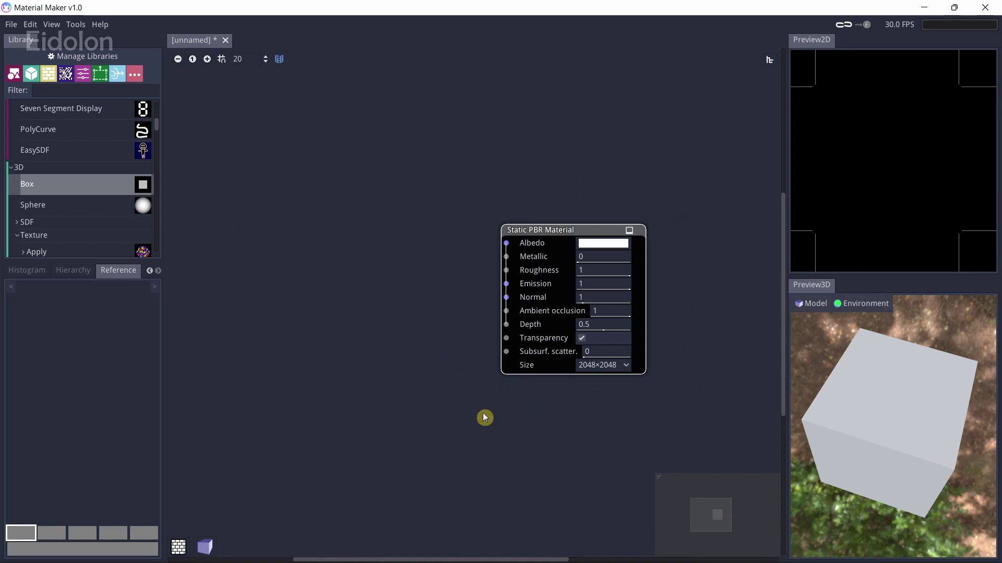
{"action": "middle_click_drag", "start_coordinate": [485, 417], "coordinate": [509, 449]}
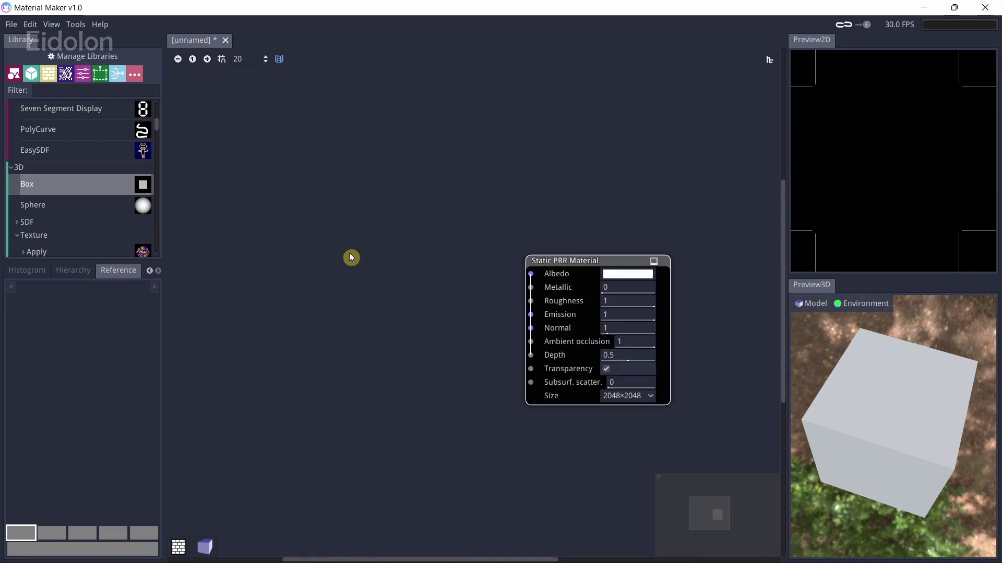
{"action": "scroll", "coordinate": [132, 208], "scroll_direction": "up", "scroll_amount": 8}
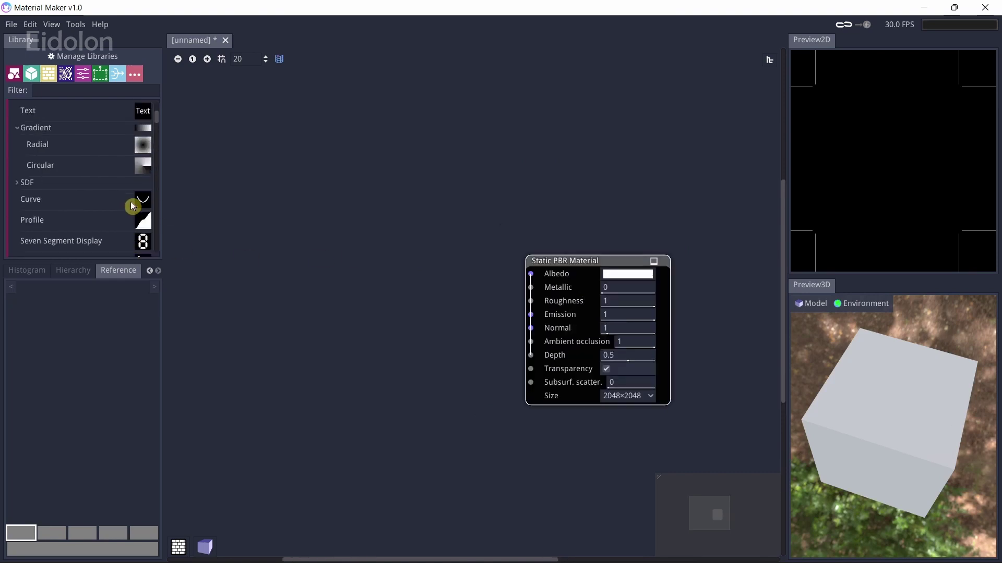
{"action": "scroll", "coordinate": [104, 195], "scroll_direction": "up", "scroll_amount": 3}
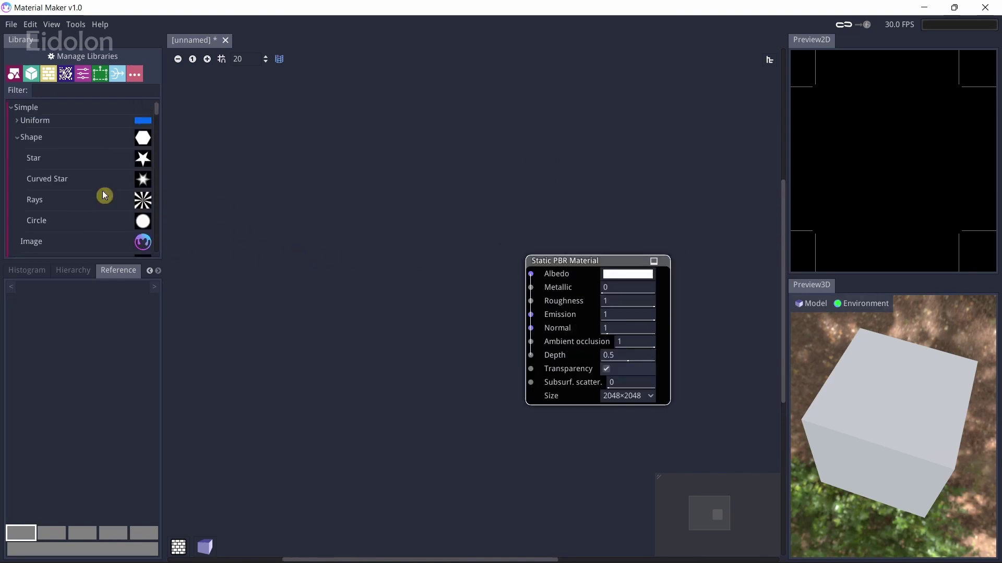
Add an FBM Noise node via the 'noise' search and move it left
{"action": "right_click", "coordinate": [288, 270]}
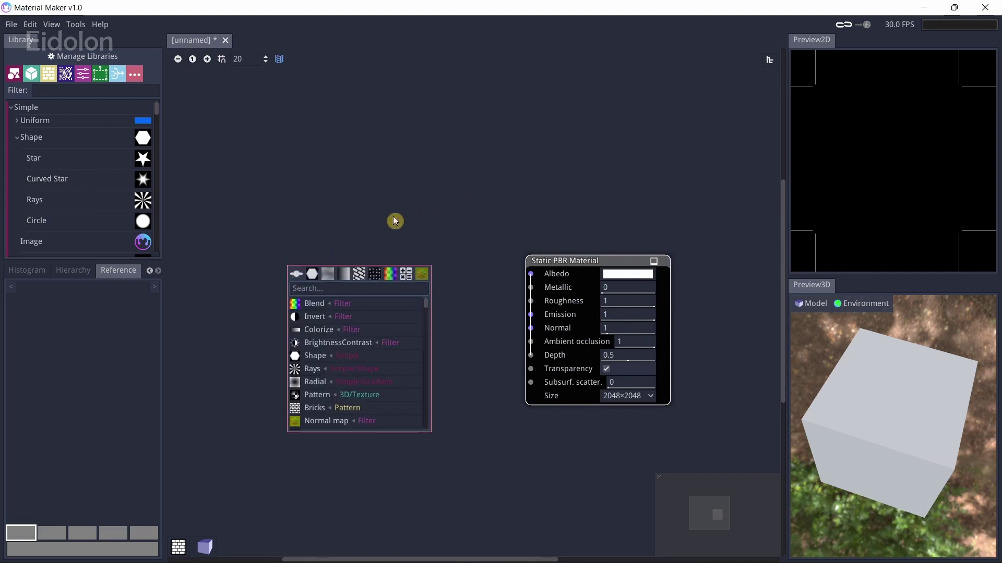
{"action": "right_click", "coordinate": [334, 250]}
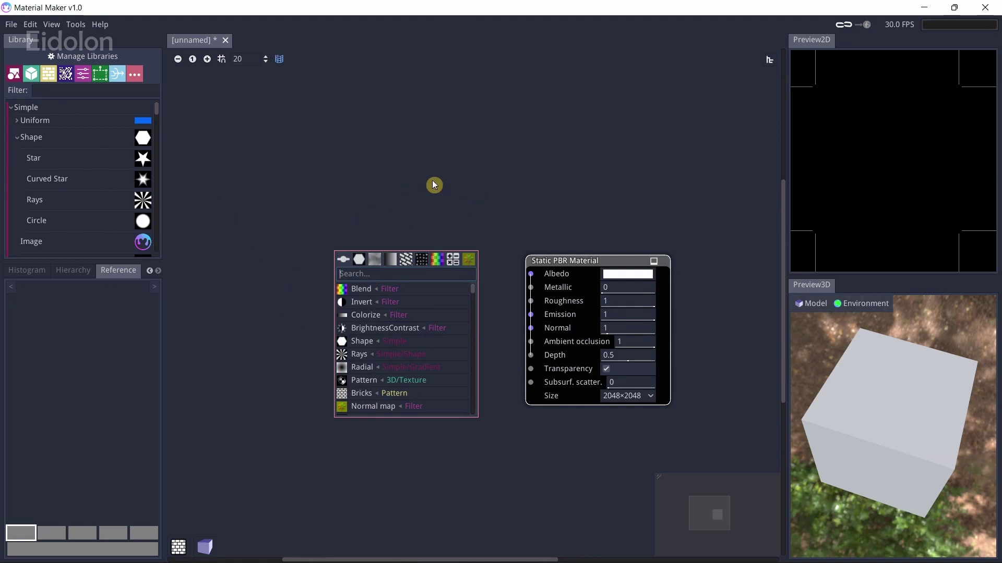
{"action": "type", "text": "noise"}
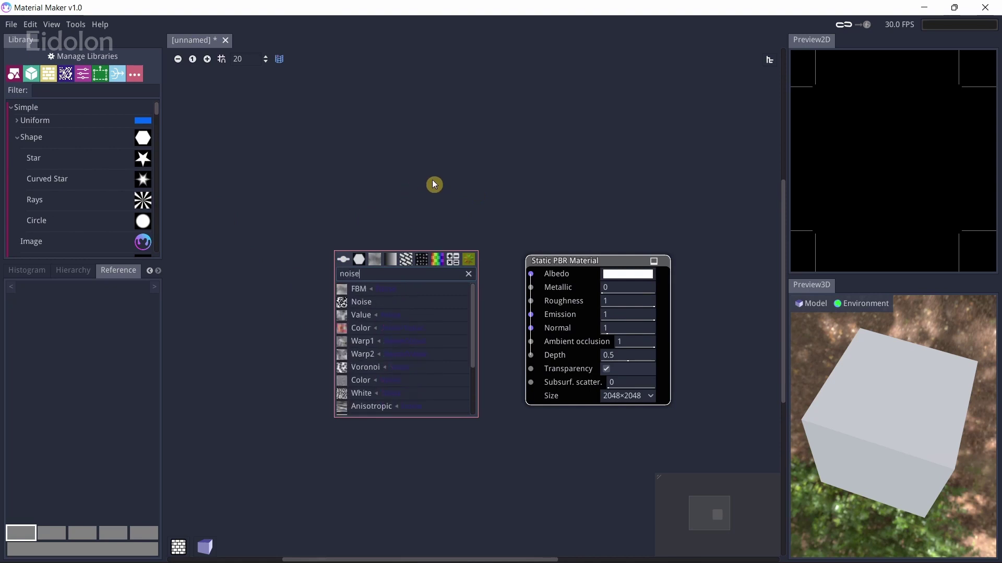
{"action": "left_click", "coordinate": [409, 288]}
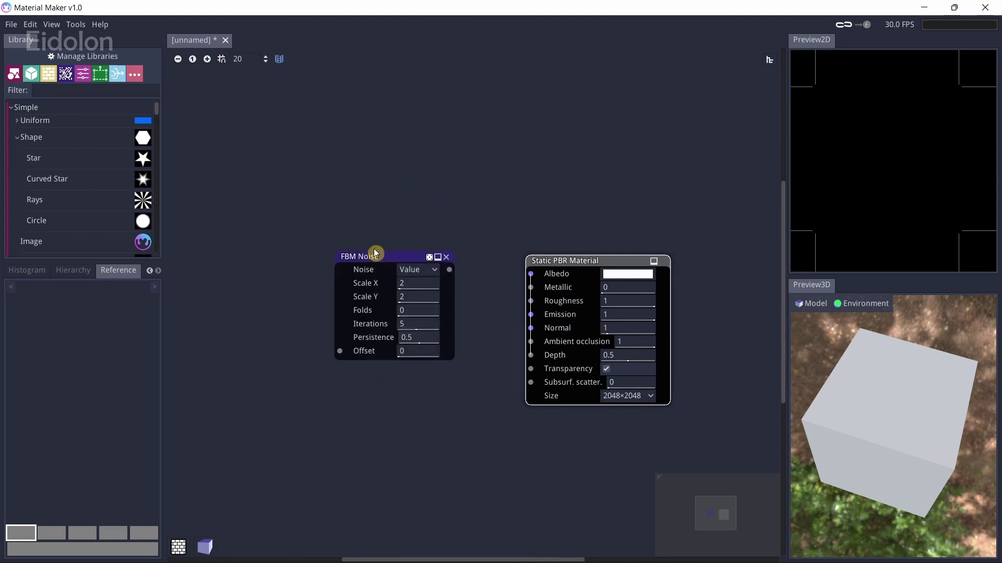
{"action": "left_click_drag", "start_coordinate": [386, 252], "coordinate": [302, 261]}
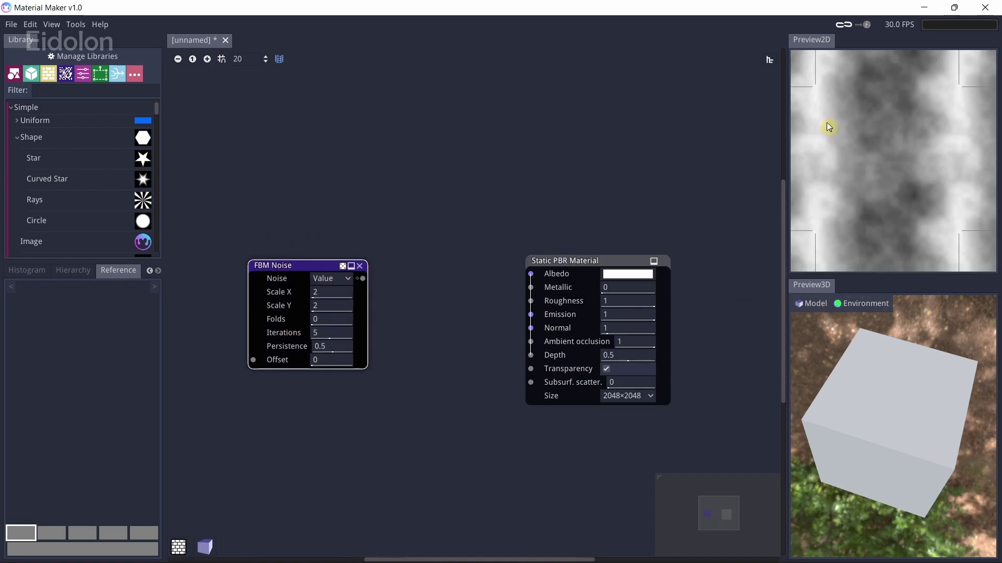
Set the FBM noise to Simplex with Offset -0.09, Iterations 1, Persistence 0.5 and Folds 4
{"action": "scroll", "coordinate": [955, 172], "scroll_direction": "up", "scroll_amount": 2}
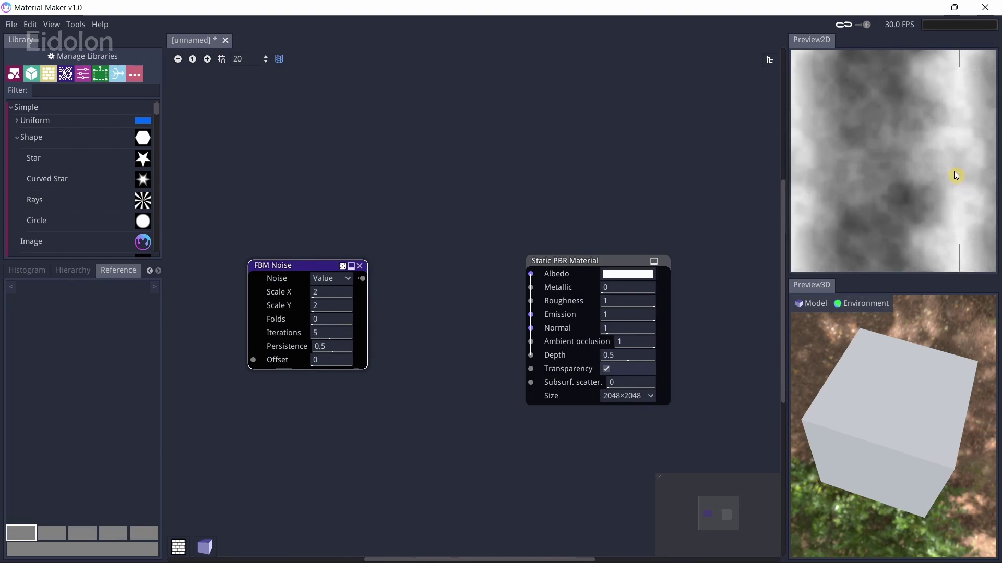
{"action": "left_click", "coordinate": [332, 279]}
{"action": "left_click", "coordinate": [335, 306]}
{"action": "left_click", "coordinate": [332, 278]}
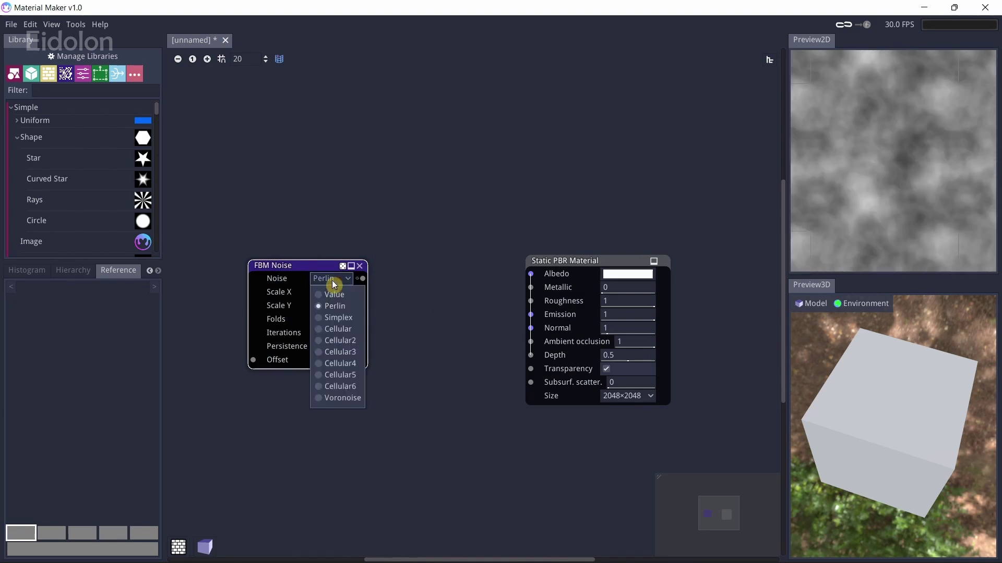
{"action": "left_click", "coordinate": [346, 317]}
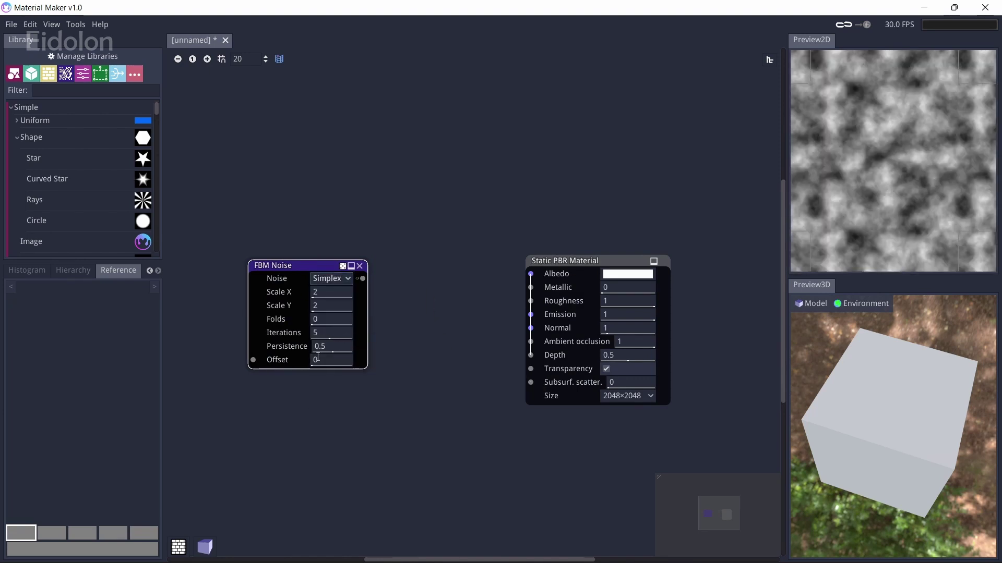
{"action": "left_click_drag", "start_coordinate": [341, 355], "coordinate": [241, 339]}
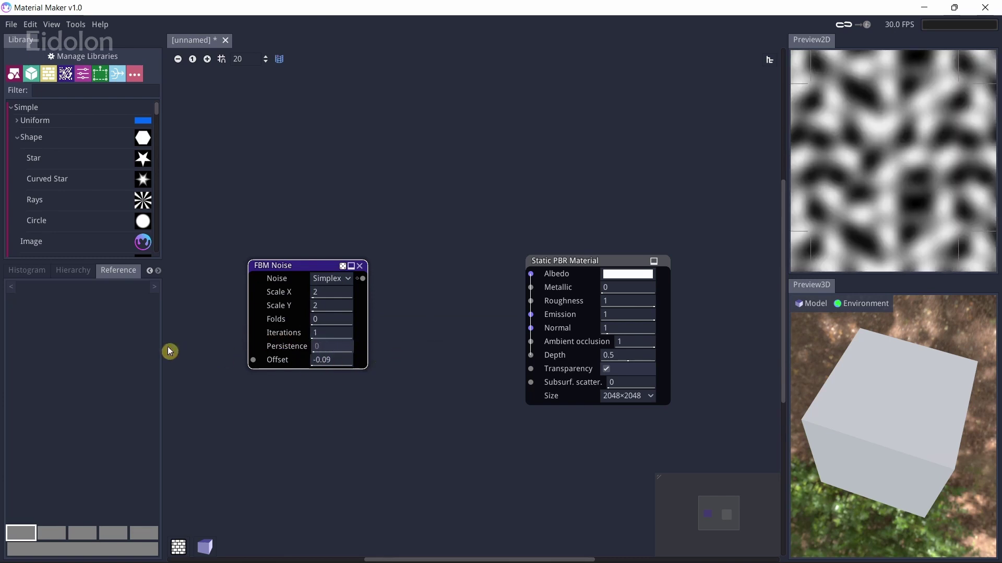
{"action": "left_click_drag", "start_coordinate": [170, 352], "coordinate": [428, 376]}
{"action": "left_click_drag", "start_coordinate": [334, 391], "coordinate": [333, 383]}
{"action": "left_click_drag", "start_coordinate": [332, 319], "coordinate": [429, 349]}
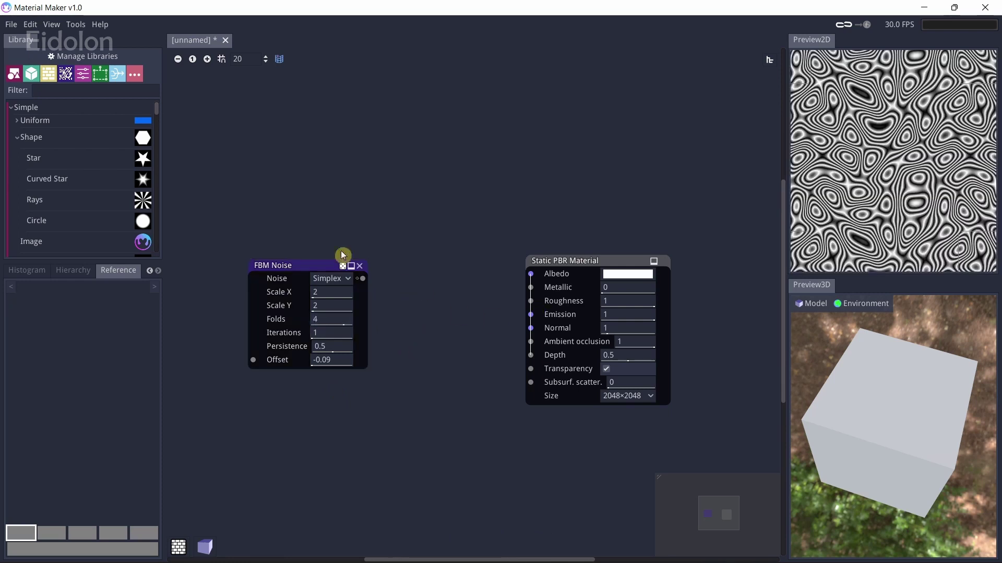
Connect the FBM noise output to the material's Albedo input
{"action": "left_click_drag", "start_coordinate": [362, 279], "coordinate": [532, 275]}
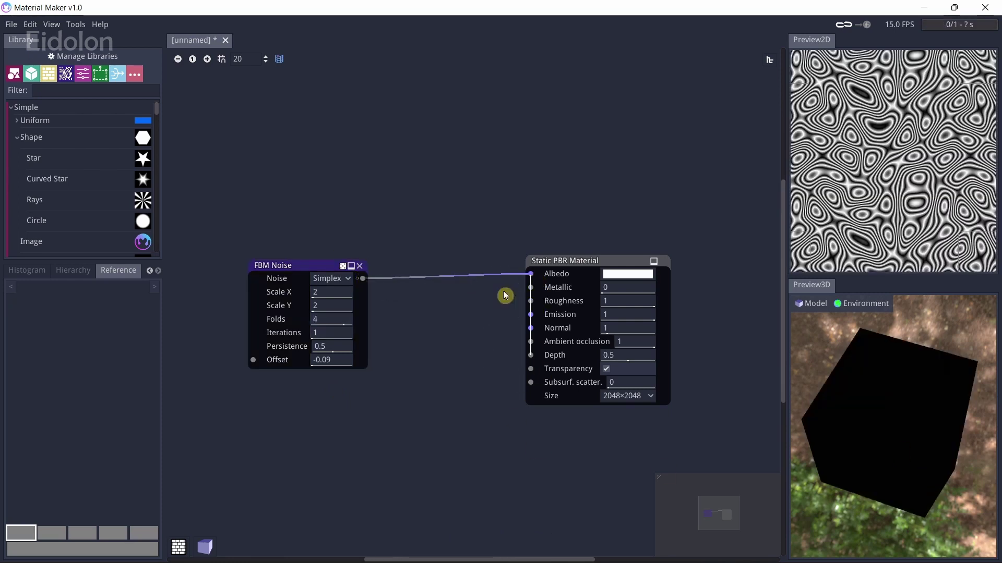
{"action": "left_click_drag", "start_coordinate": [867, 441], "coordinate": [827, 480]}
{"action": "left_click_drag", "start_coordinate": [272, 267], "coordinate": [157, 259]}
{"action": "middle_click_drag", "start_coordinate": [330, 248], "coordinate": [533, 207]}
Add a Normal Map node fed by the FBM noise and wired into Normal
{"action": "left_click_drag", "start_coordinate": [401, 234], "coordinate": [496, 339]}
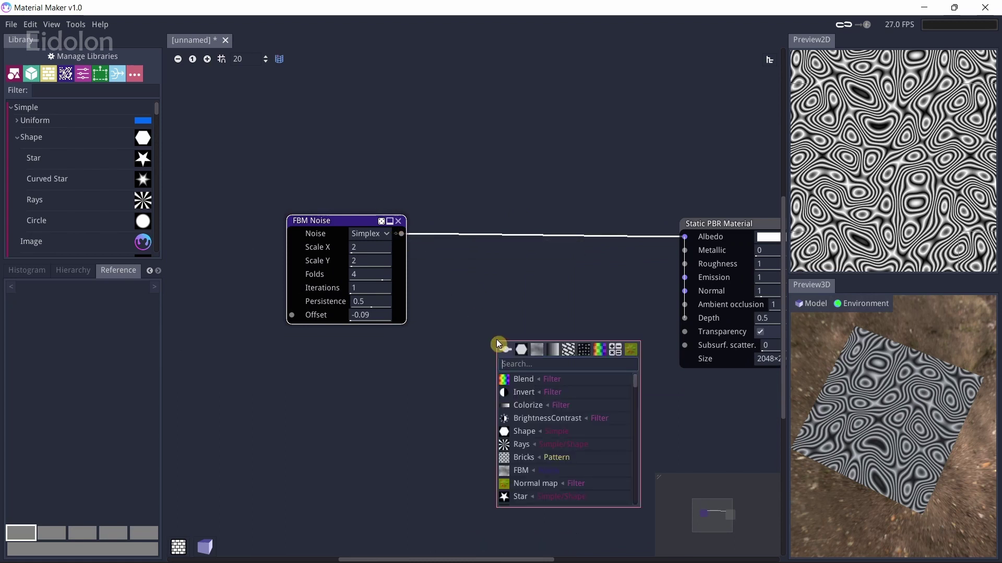
{"action": "type", "text": "norm"}
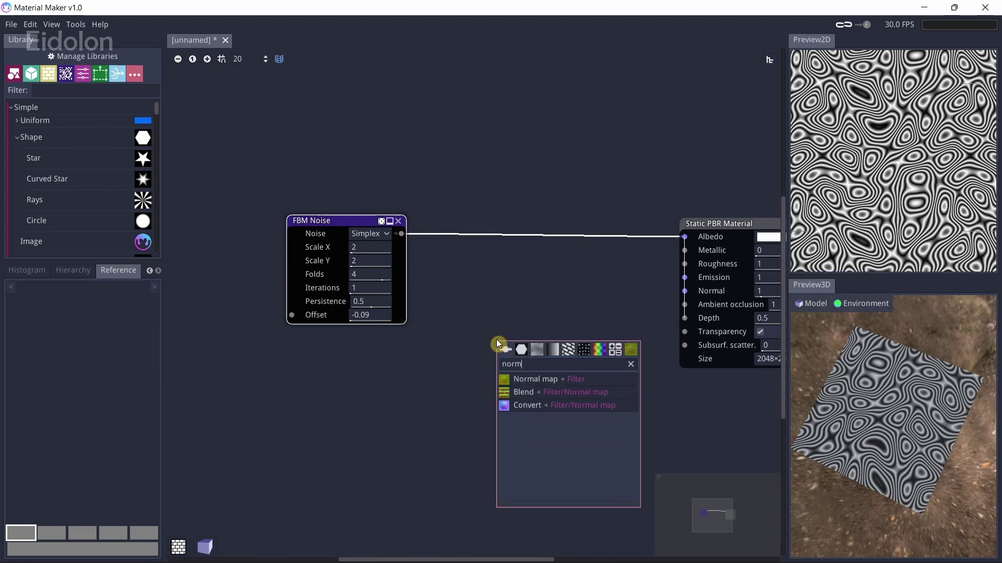
{"action": "left_click", "coordinate": [572, 385]}
{"action": "left_click_drag", "start_coordinate": [532, 313], "coordinate": [685, 296]}
{"action": "mouse_move", "coordinate": [915, 476]}
{"action": "left_mouse_down"}
{"action": "mouse_move", "coordinate": [868, 446]}
{"action": "mouse_move", "coordinate": [911, 486]}
{"action": "left_mouse_up"}
{"action": "middle_click_drag", "start_coordinate": [756, 285], "coordinate": [667, 251]}
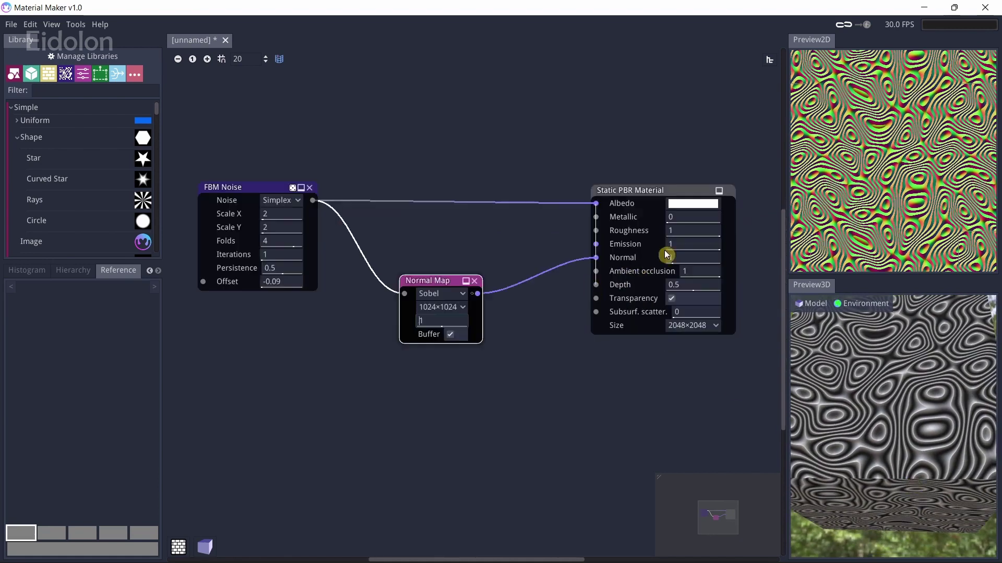
Set the material's Normal strength to 1.79
{"action": "left_click_drag", "start_coordinate": [684, 257], "coordinate": [706, 264]}
{"action": "left_click", "coordinate": [693, 258]}
{"action": "type", "text": "1.79"}
{"action": "key", "text": "Return"}
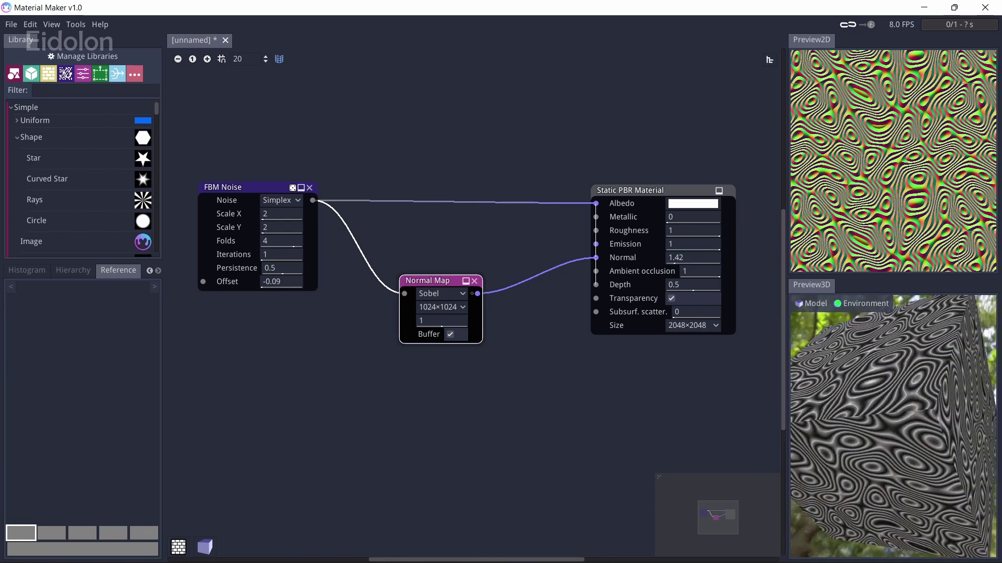
{"action": "left_click_drag", "start_coordinate": [320, 204], "coordinate": [422, 450]}
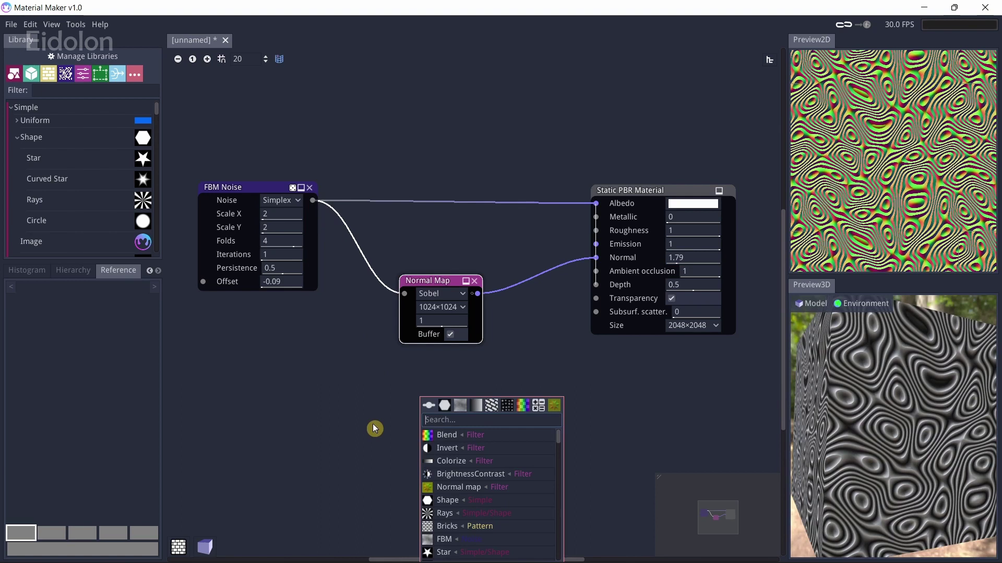
Add an Invert node on the FBM noise and connect it to Depth
{"action": "type", "text": "inver"}
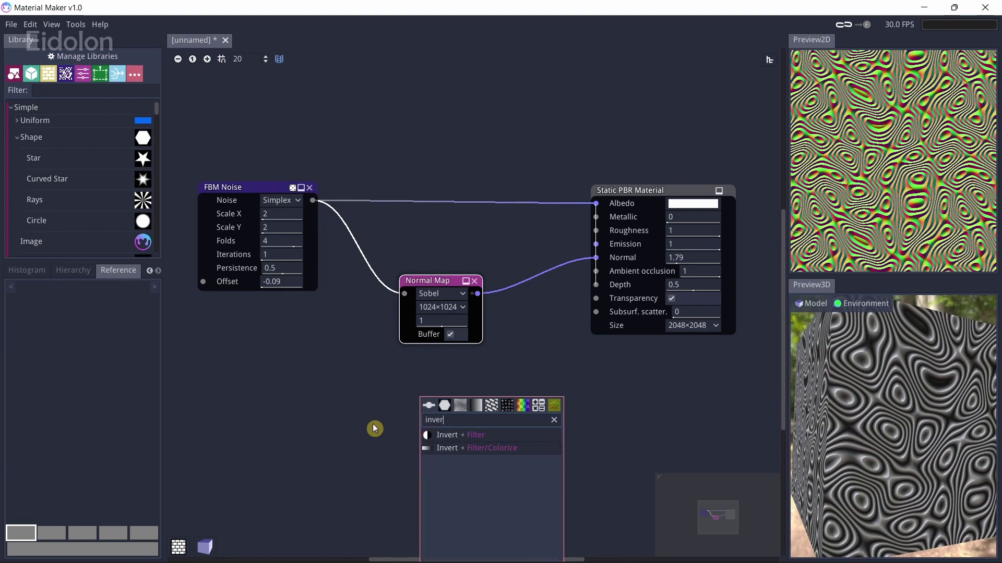
{"action": "key", "text": "Return"}
{"action": "left_click_drag", "start_coordinate": [469, 447], "coordinate": [597, 291]}
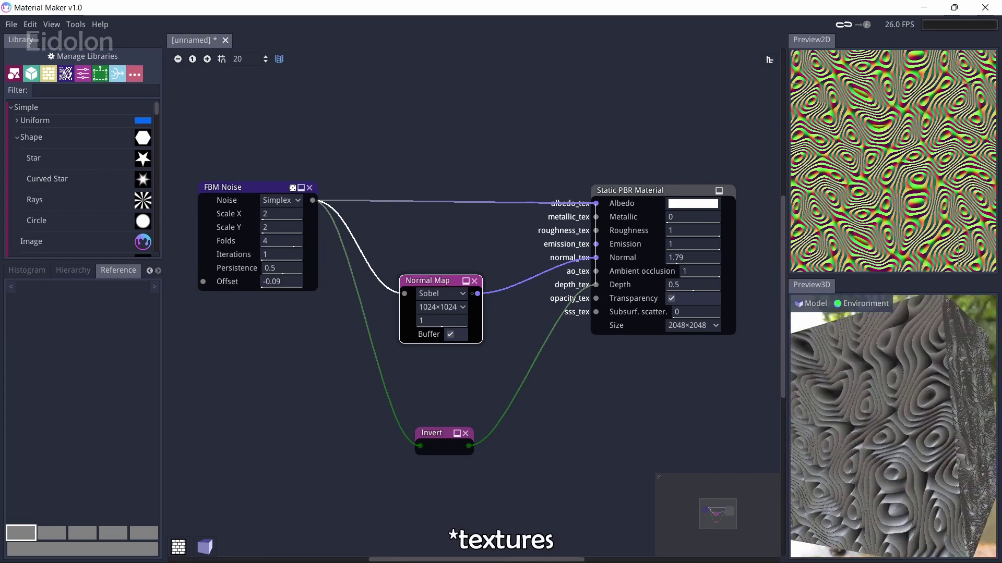
Delete the Normal Map node and move the Invert node up and left
{"action": "left_click", "coordinate": [464, 281]}
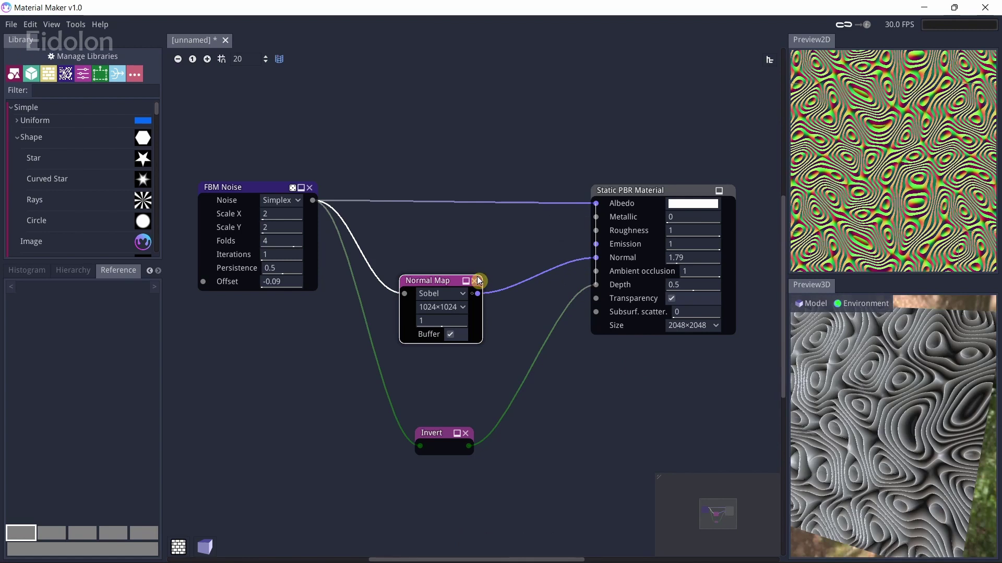
{"action": "left_click", "coordinate": [476, 281]}
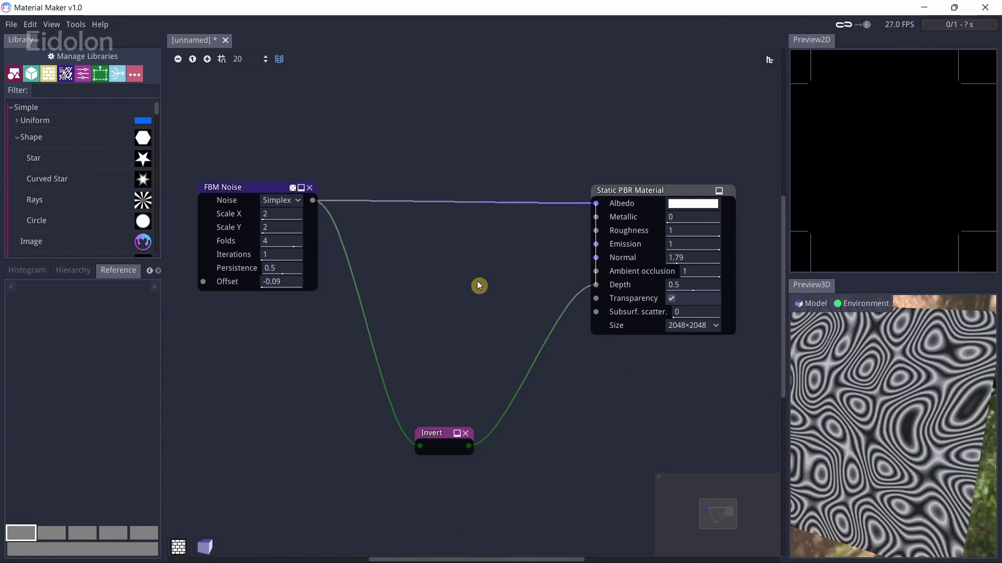
{"action": "left_click_drag", "start_coordinate": [432, 433], "coordinate": [395, 312]}
{"action": "left_click_drag", "start_coordinate": [312, 201], "coordinate": [424, 156]}
Add a Colorize node into Albedo with gradient colours ff0000 and ff6565
{"action": "type", "text": "color"}
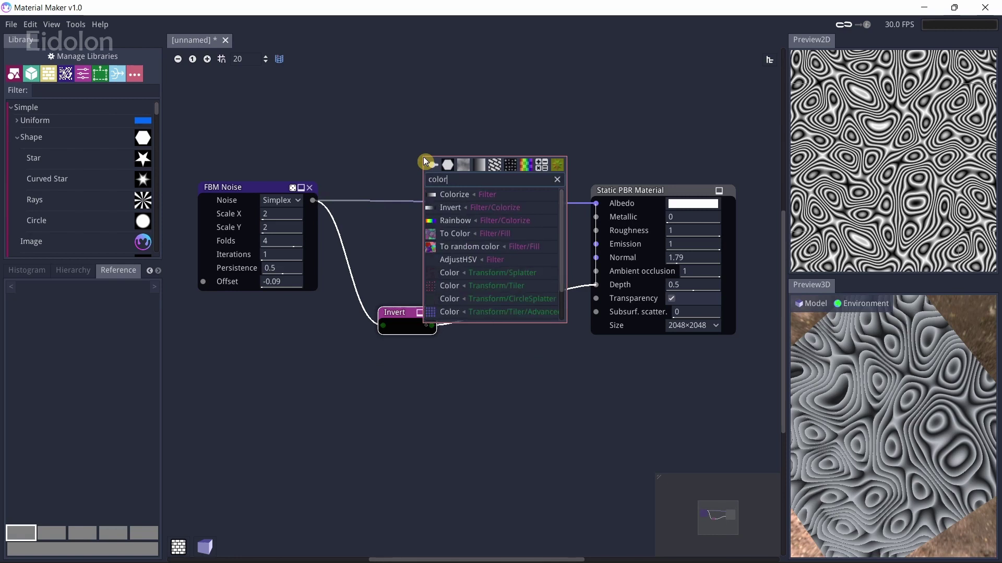
{"action": "key", "text": "Return"}
{"action": "left_click_drag", "start_coordinate": [508, 157], "coordinate": [596, 209]}
{"action": "middle_click_drag", "start_coordinate": [478, 224], "coordinate": [422, 275]}
{"action": "double_click", "coordinate": [437, 213]}
{"action": "left_click_drag", "start_coordinate": [548, 224], "coordinate": [579, 193]}
{"action": "left_click", "coordinate": [637, 142]}
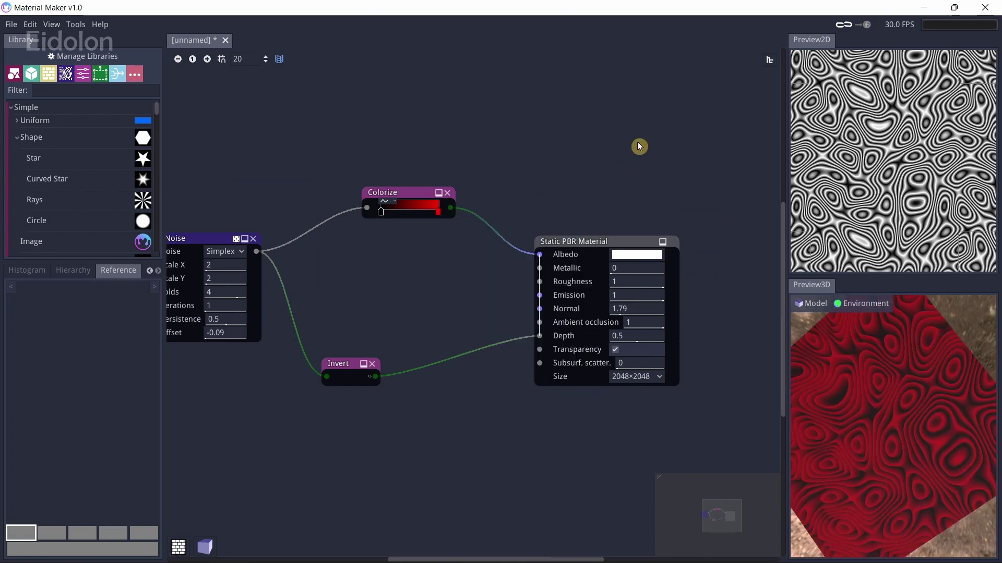
{"action": "double_click", "coordinate": [438, 211]}
{"action": "left_click_drag", "start_coordinate": [532, 253], "coordinate": [522, 216]}
{"action": "left_click", "coordinate": [520, 212]}
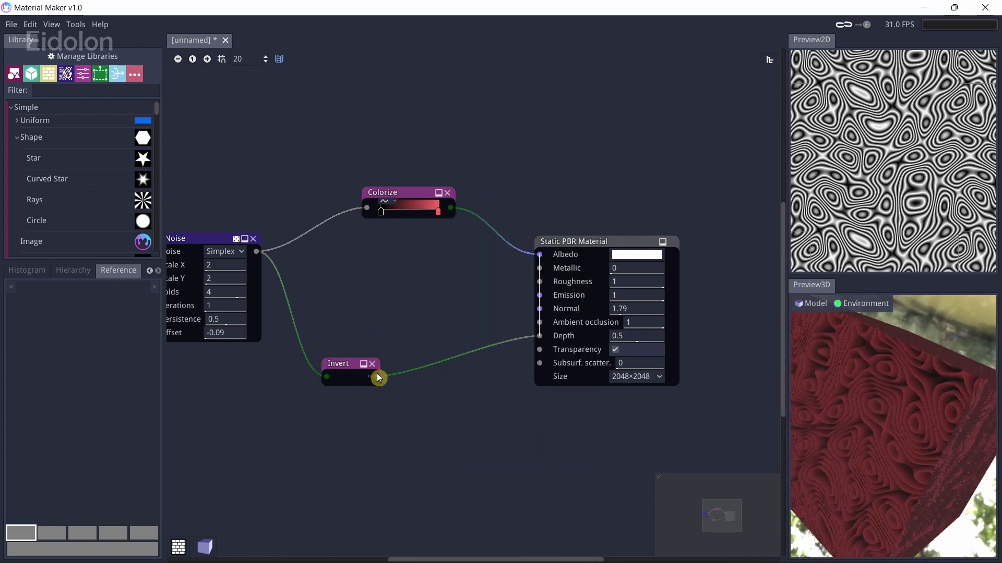
Connect the Invert node's output to the material's Normal input
{"action": "left_click_drag", "start_coordinate": [376, 377], "coordinate": [541, 297]}
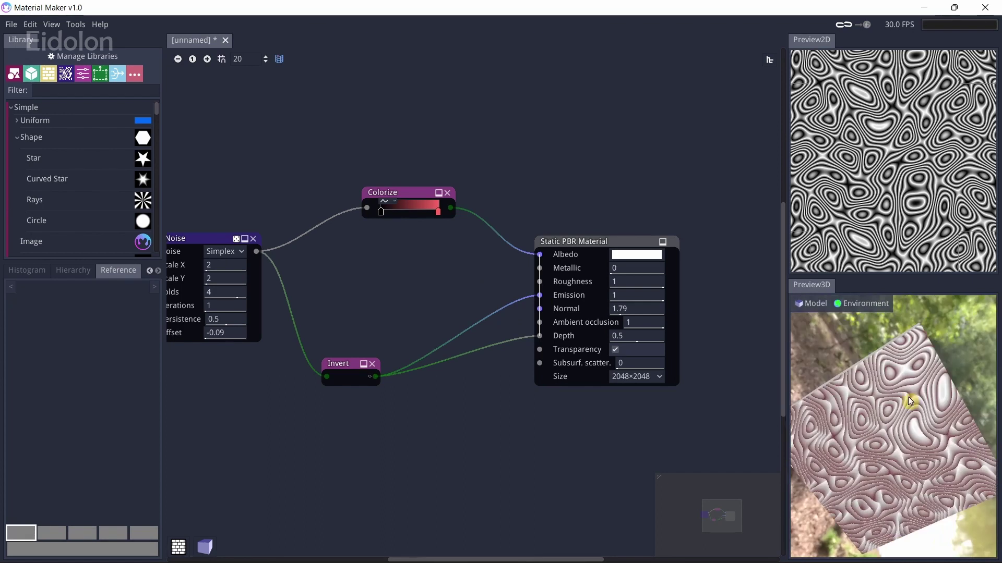
{"action": "scroll", "coordinate": [546, 239], "scroll_direction": "down", "scroll_amount": 5}
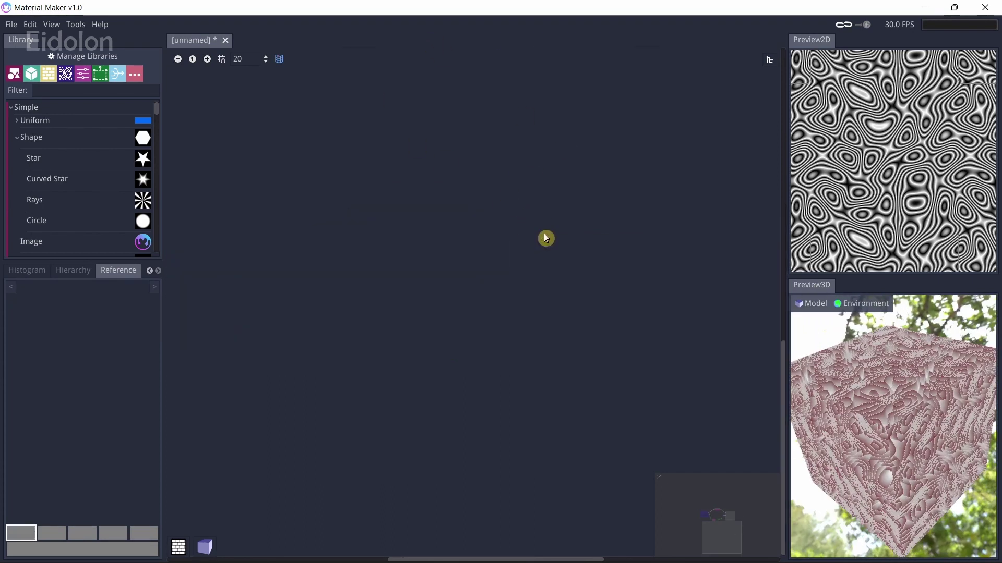
{"action": "scroll", "coordinate": [545, 239], "scroll_direction": "up", "scroll_amount": 5}
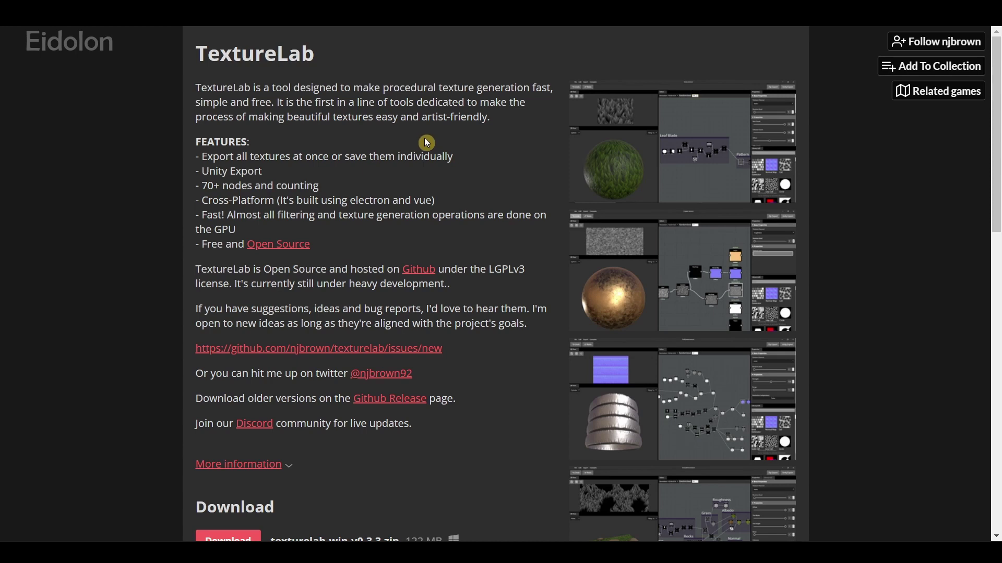
Scroll past TextureLab's download section to the comments with users' material screenshots
{"action": "scroll", "coordinate": [443, 130], "scroll_direction": "down", "scroll_amount": 5}
{"action": "scroll", "coordinate": [445, 132], "scroll_direction": "up", "scroll_amount": 5}
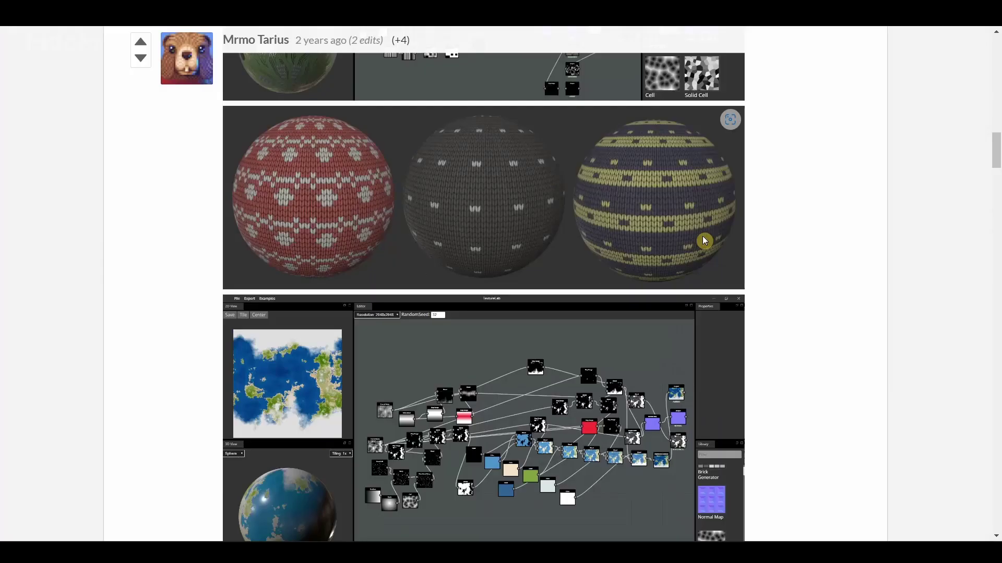
{"action": "scroll", "coordinate": [704, 239], "scroll_direction": "up", "scroll_amount": 4}
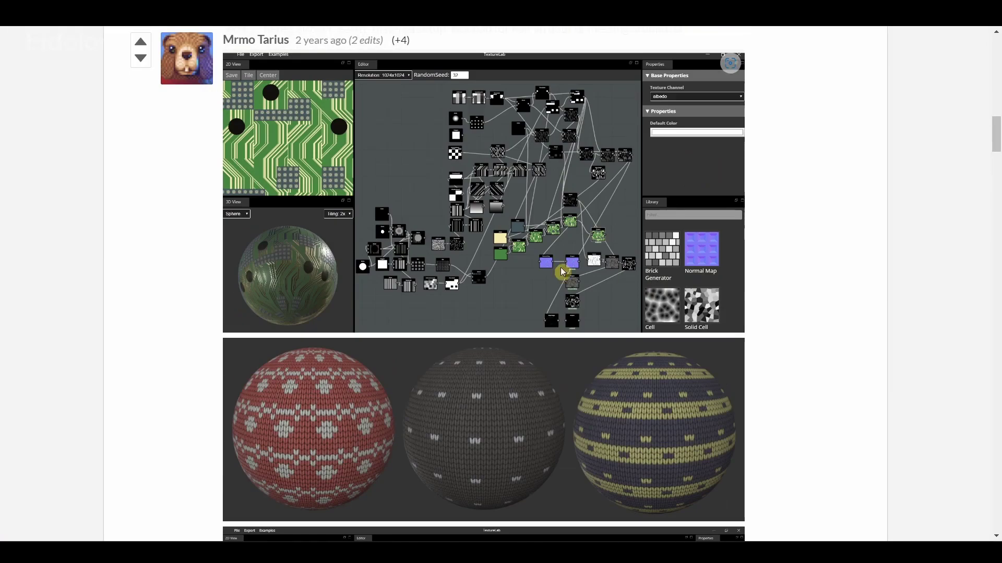
{"action": "scroll", "coordinate": [890, 226], "scroll_direction": "down", "scroll_amount": 10}
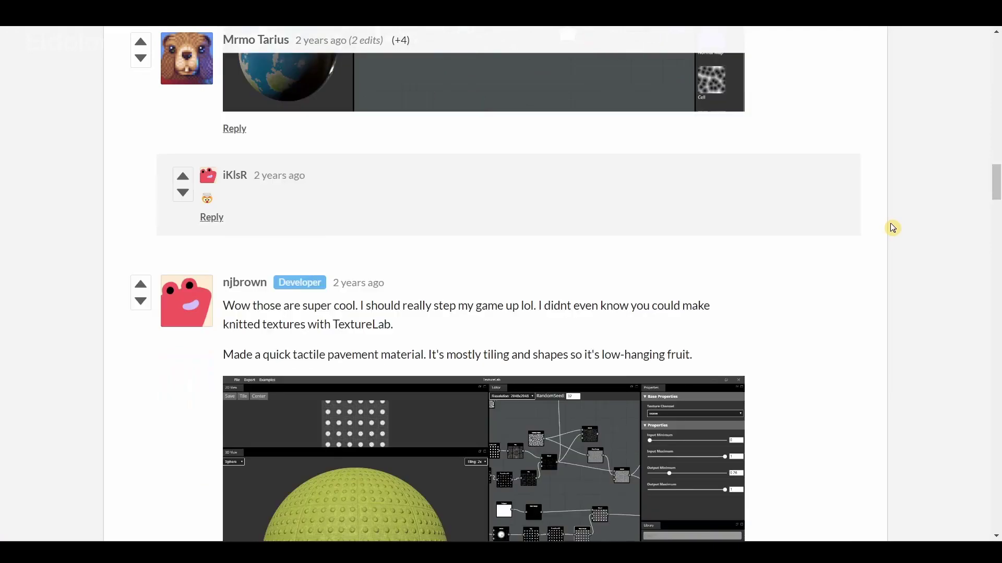
{"action": "scroll", "coordinate": [892, 228], "scroll_direction": "down", "scroll_amount": 5}
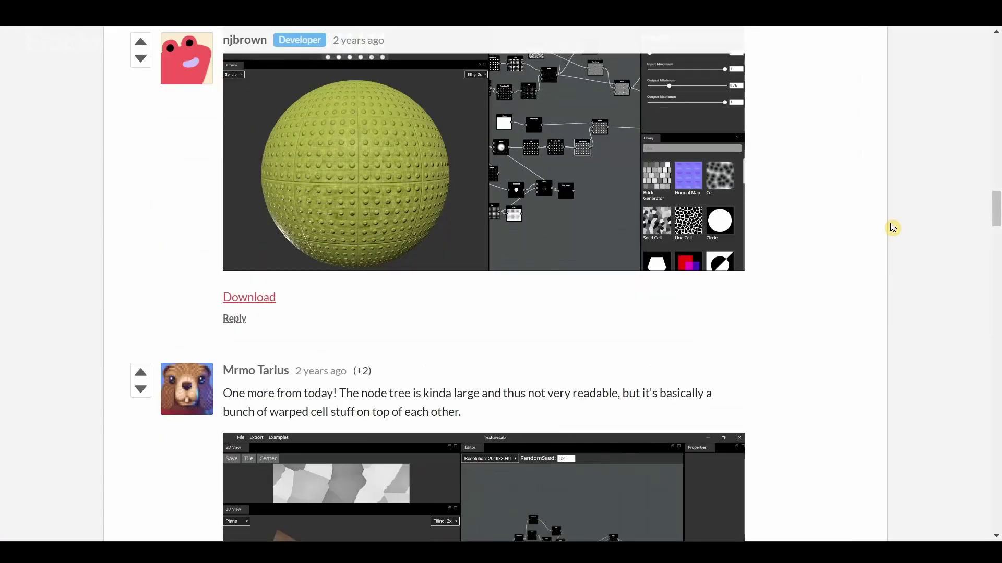
{"action": "scroll", "coordinate": [892, 228], "scroll_direction": "down", "scroll_amount": 4}
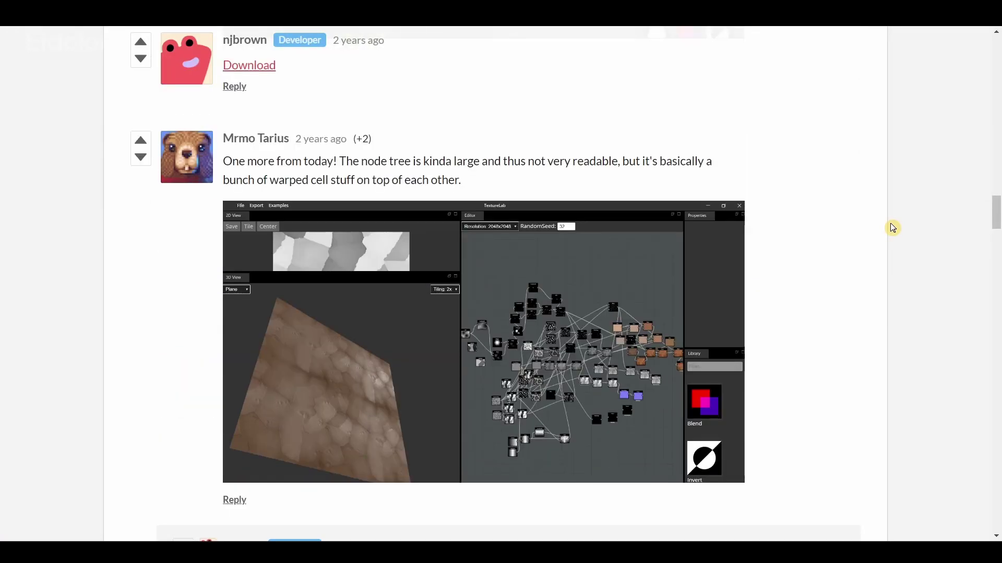